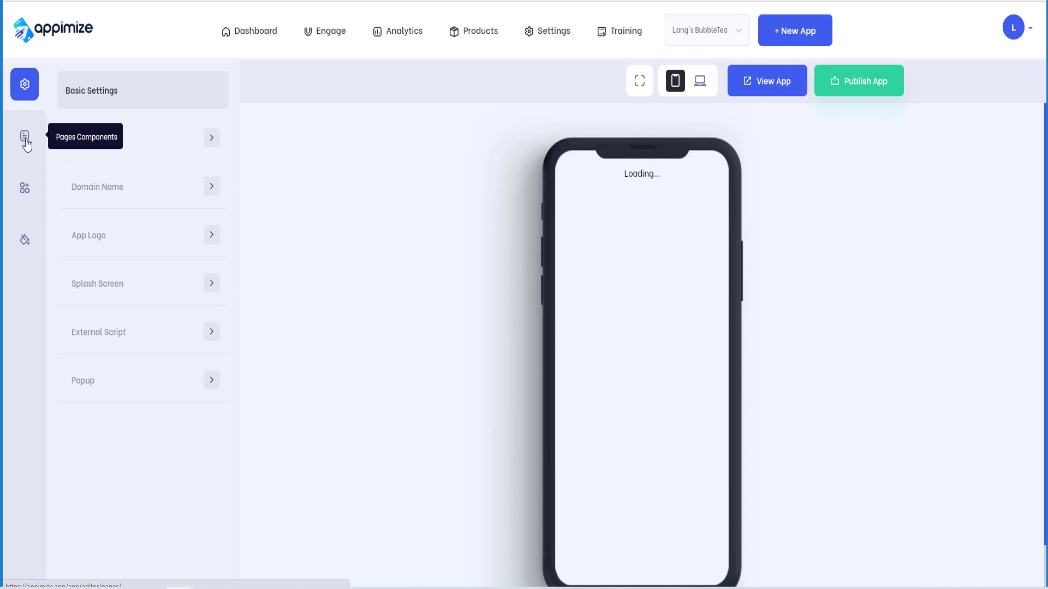
Open the style settings of the Grid component on the Home page.
click(26, 143)
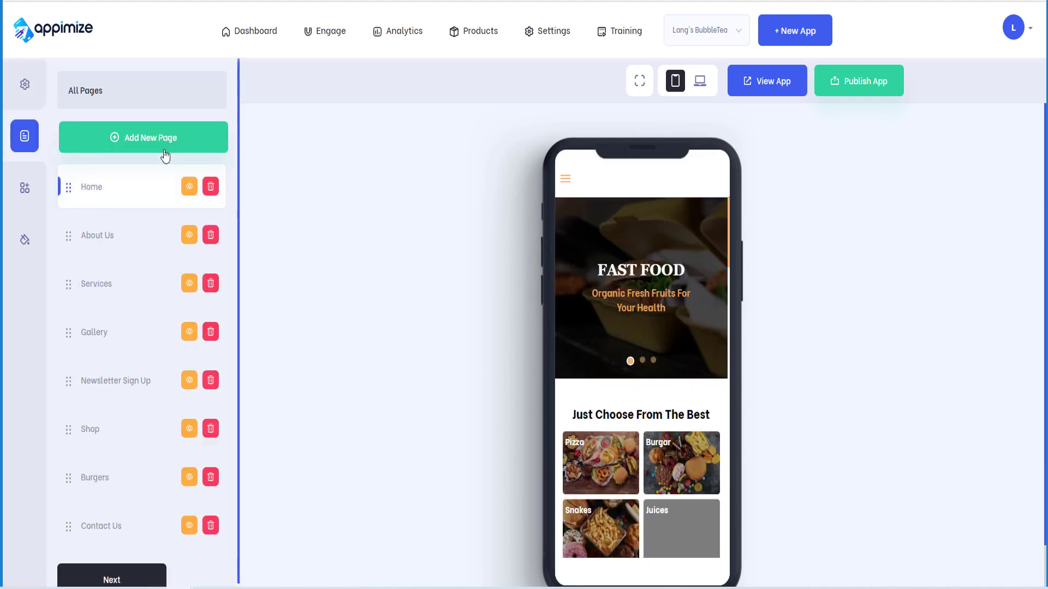
click(98, 188)
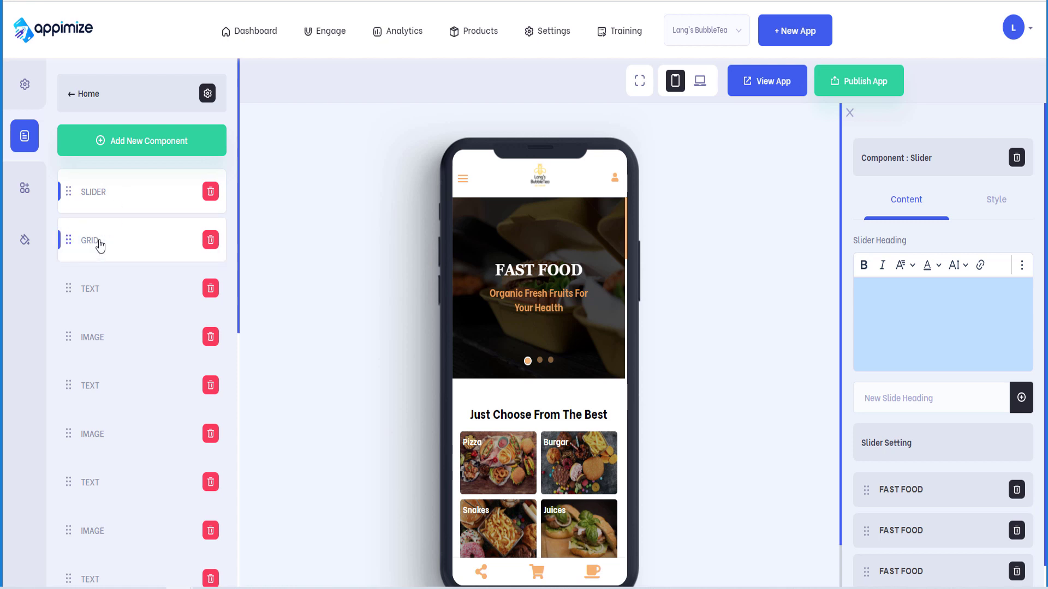
click(129, 246)
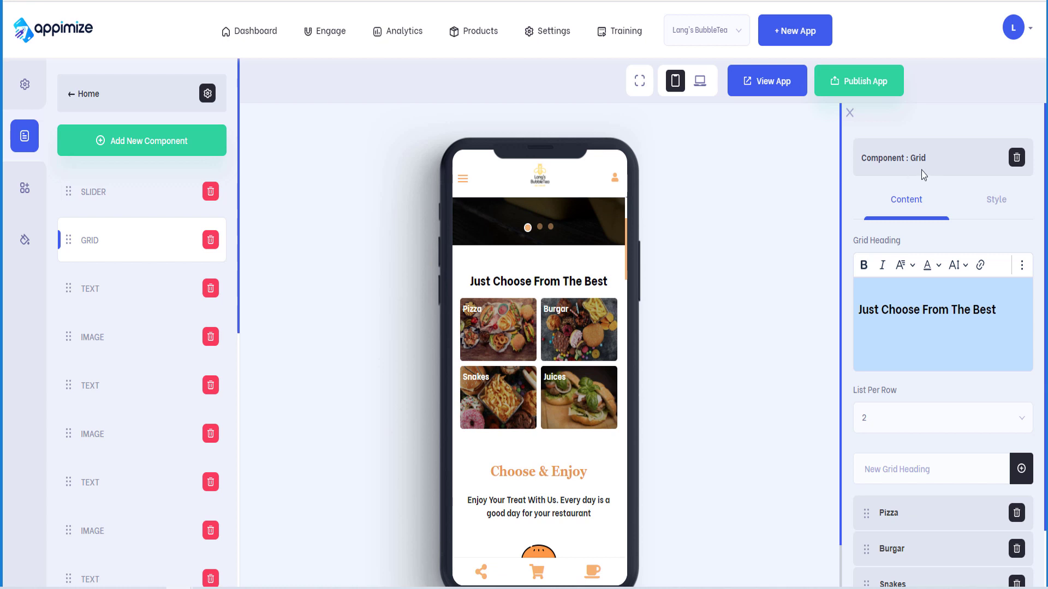
click(1002, 206)
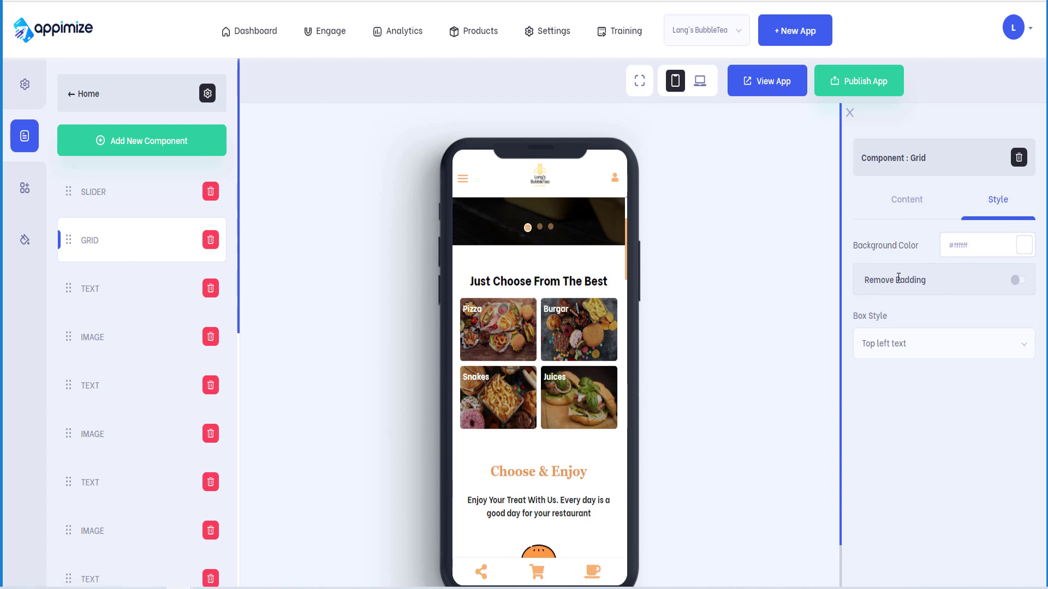
Try the Remove Padding option on the Home page grid and switch it off again.
click(1018, 282)
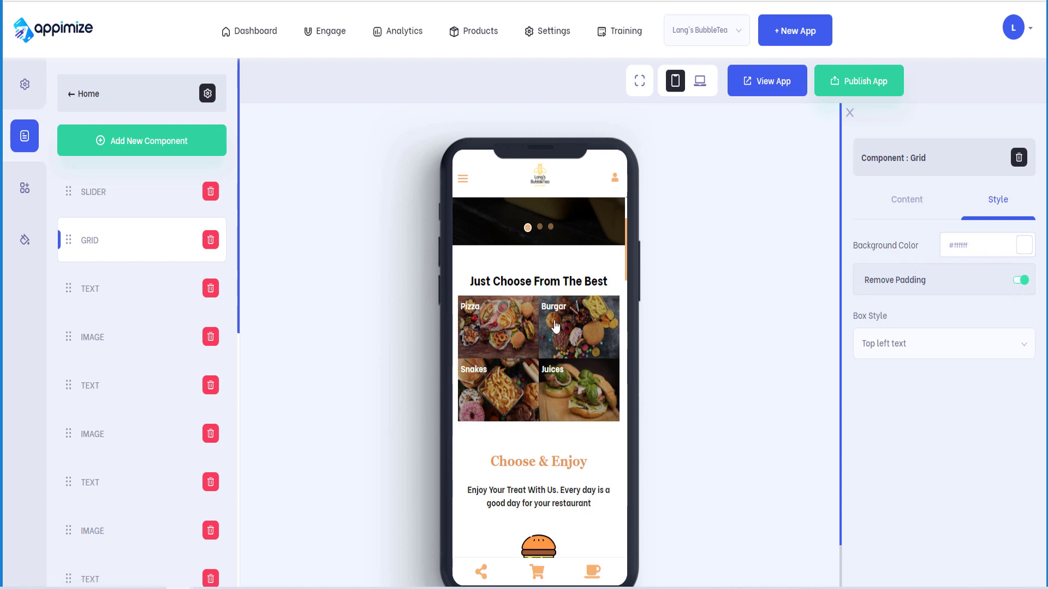
click(1022, 281)
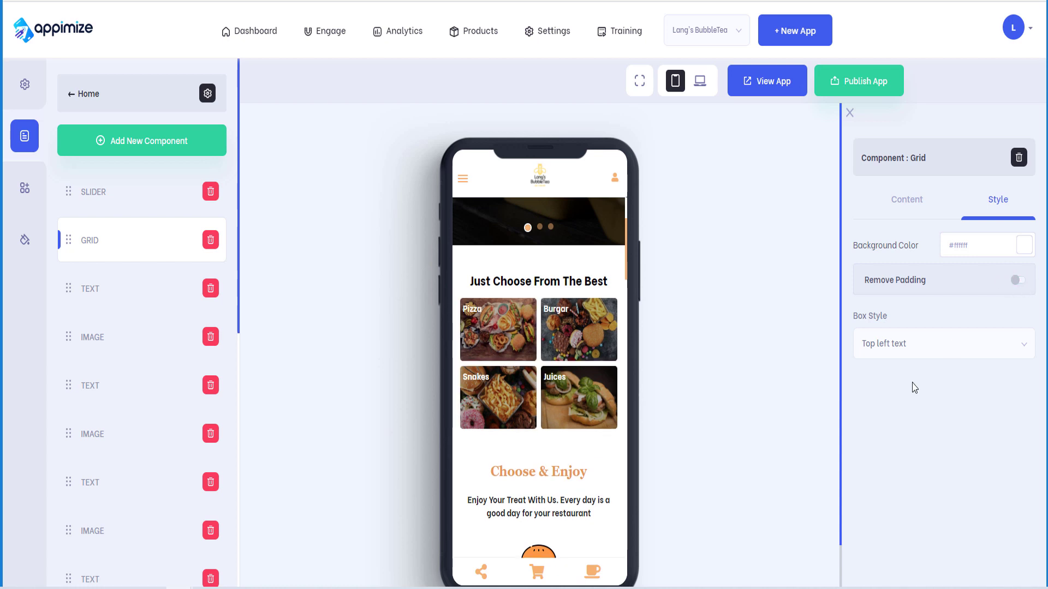
click(1016, 281)
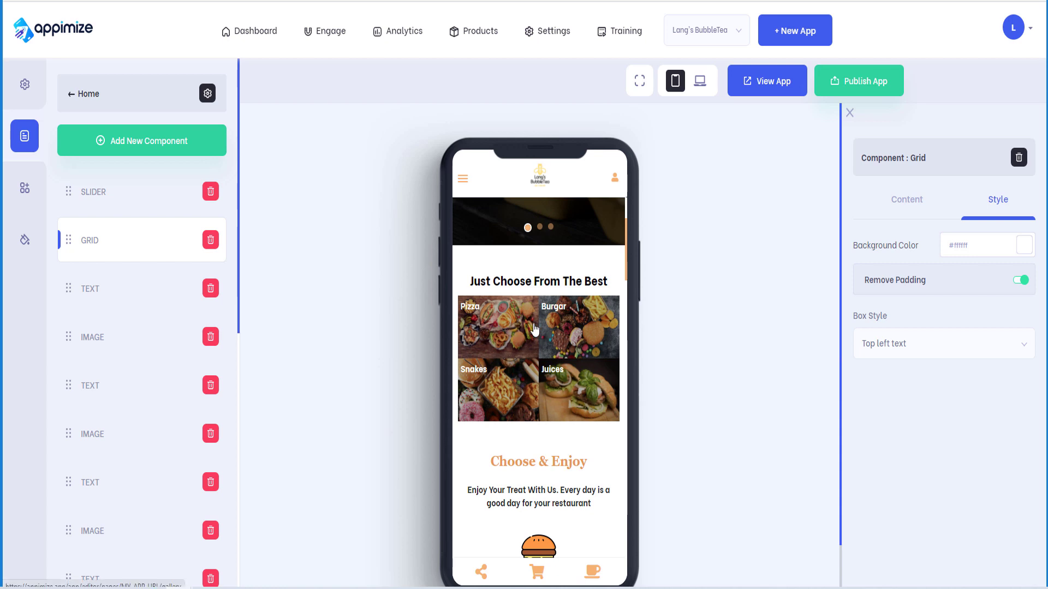
click(1020, 281)
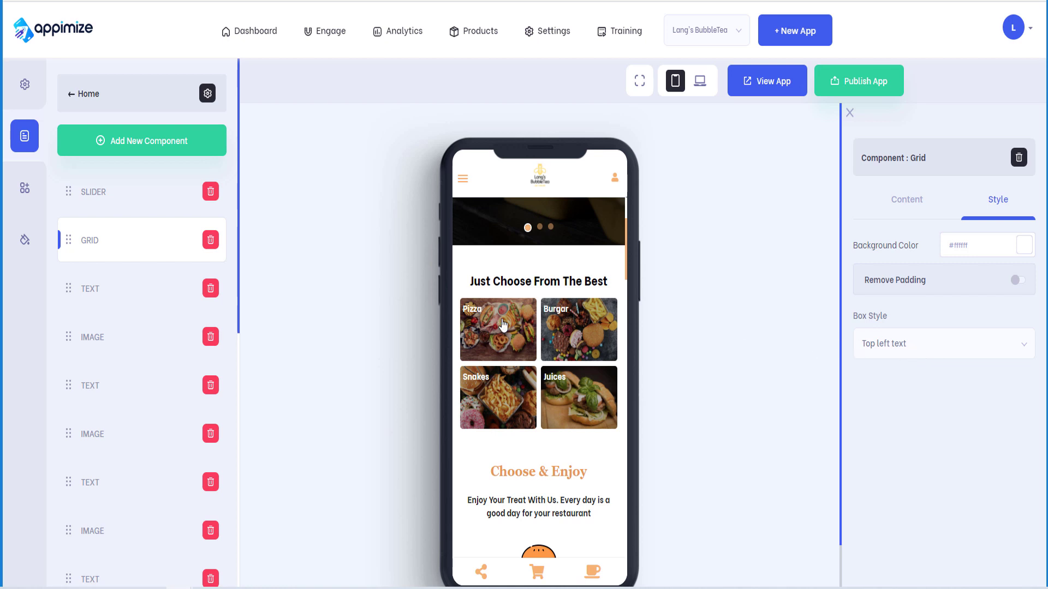
Try the grid's box style as Top center text and Bottom center text, and settle on Center text.
click(933, 352)
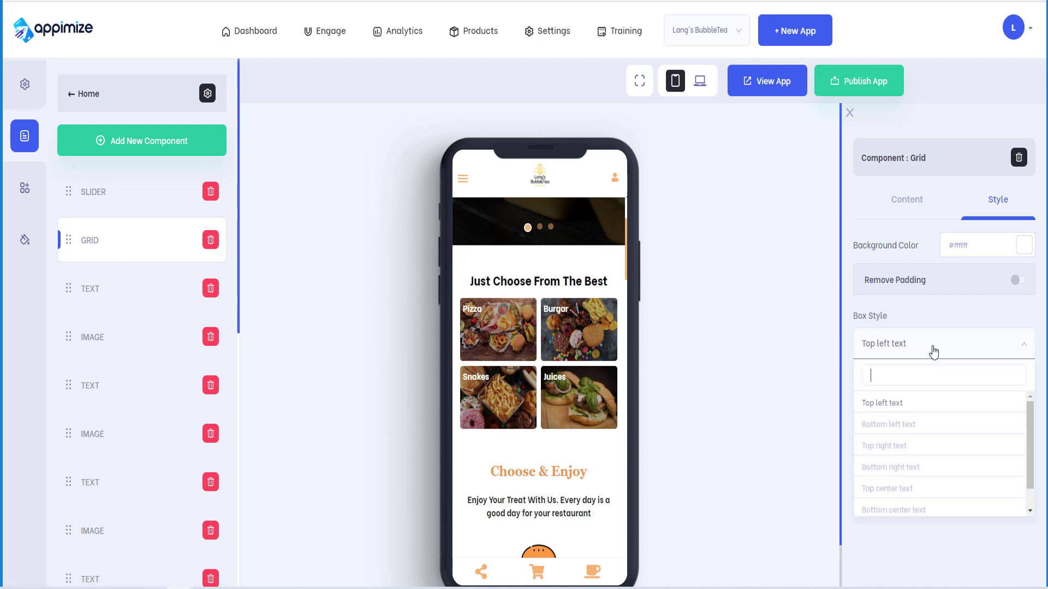
click(909, 488)
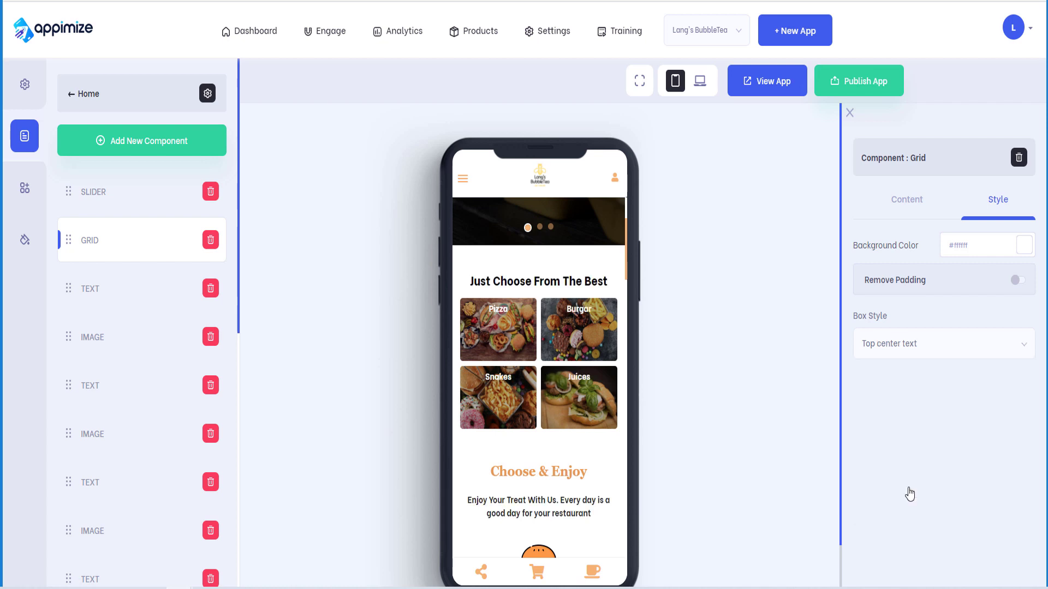
click(934, 352)
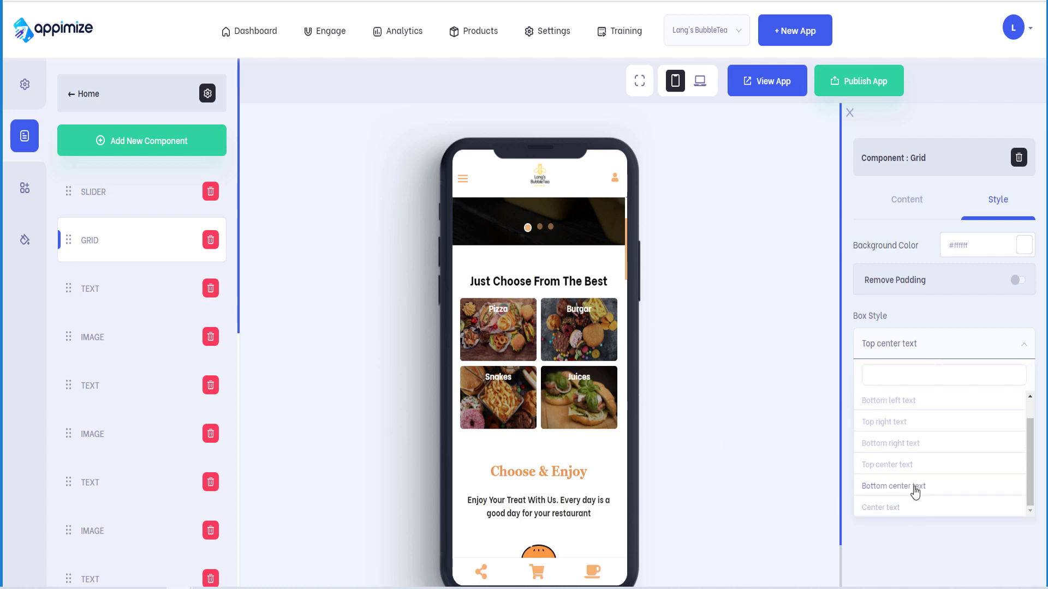
click(912, 490)
click(922, 353)
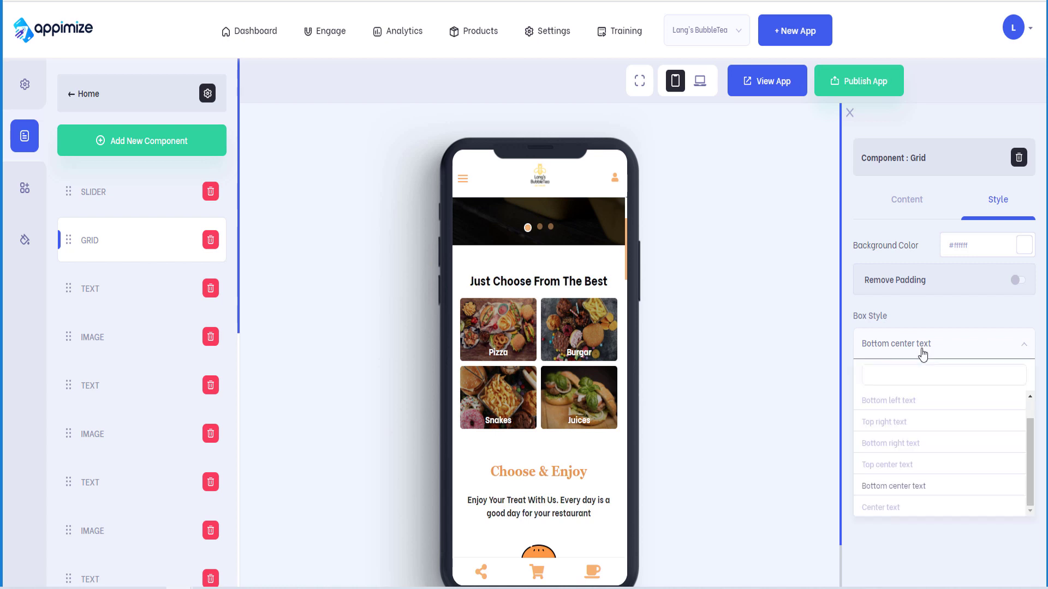
click(891, 507)
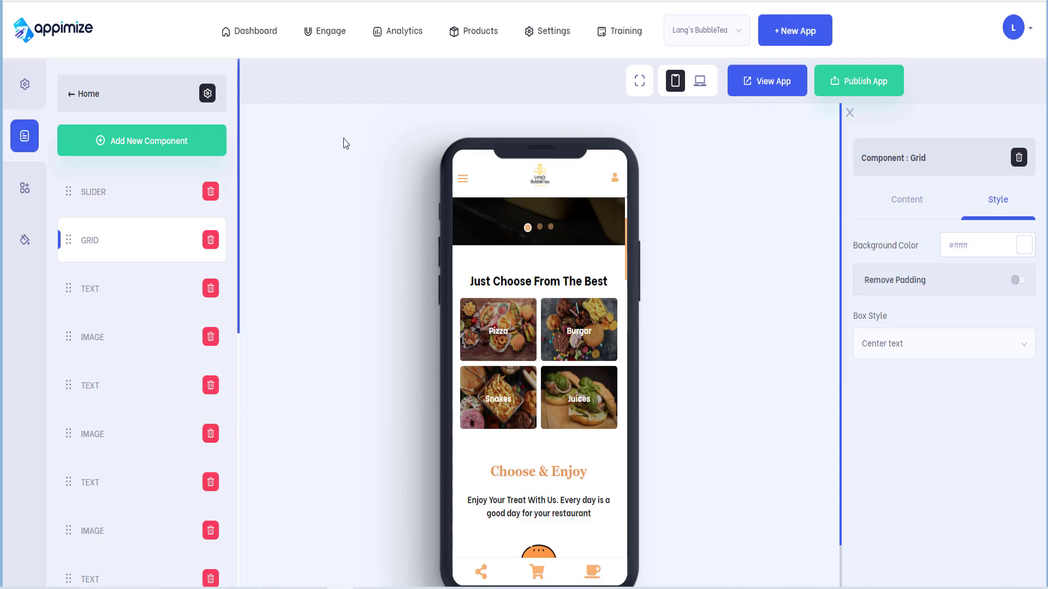
Open the style settings of the Listing component on the Contact Us page.
click(77, 96)
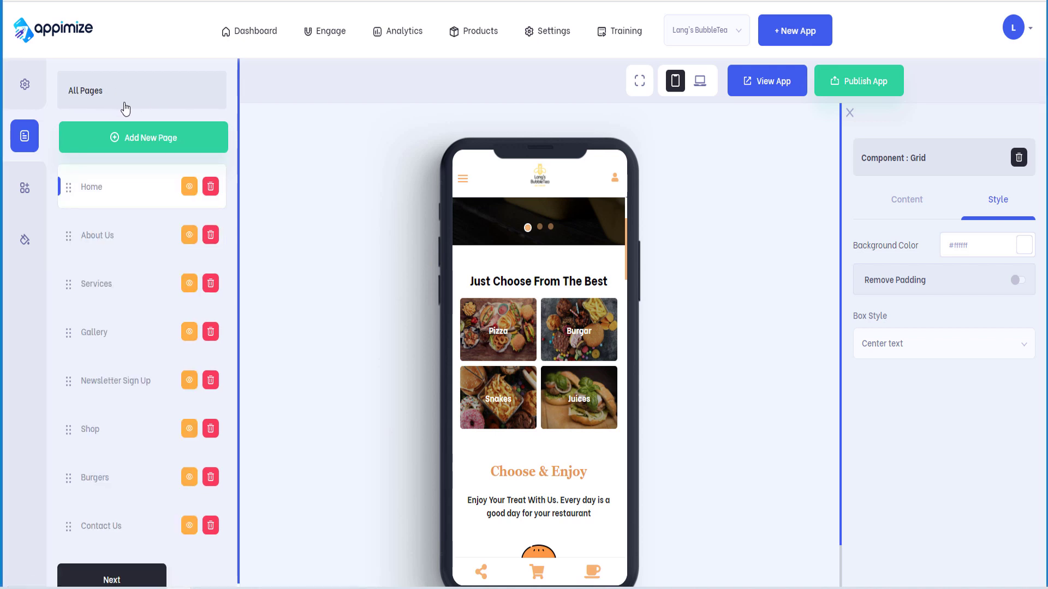
scroll(162, 265, down, 1)
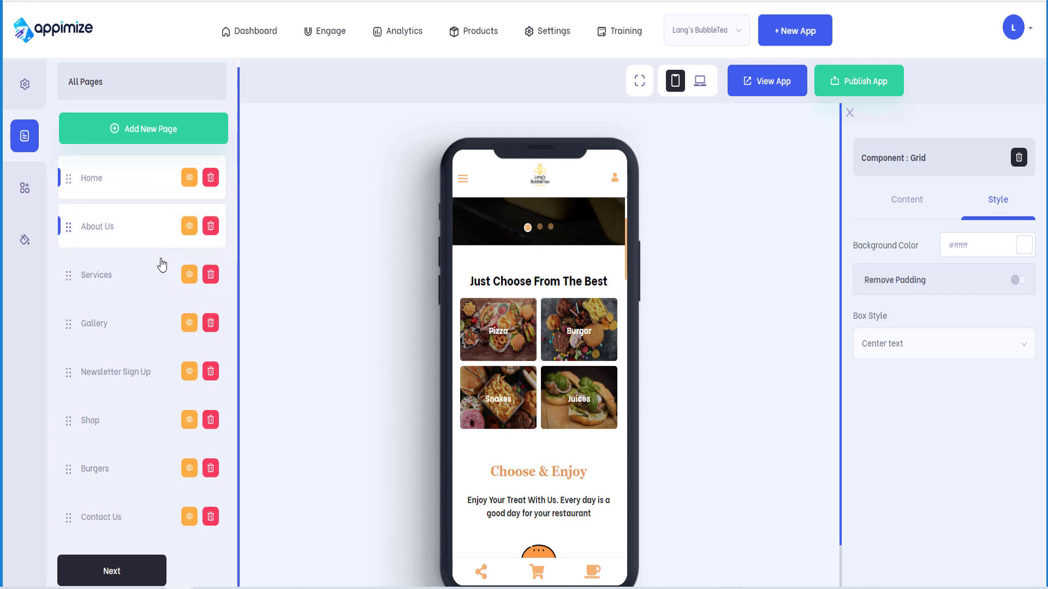
click(91, 519)
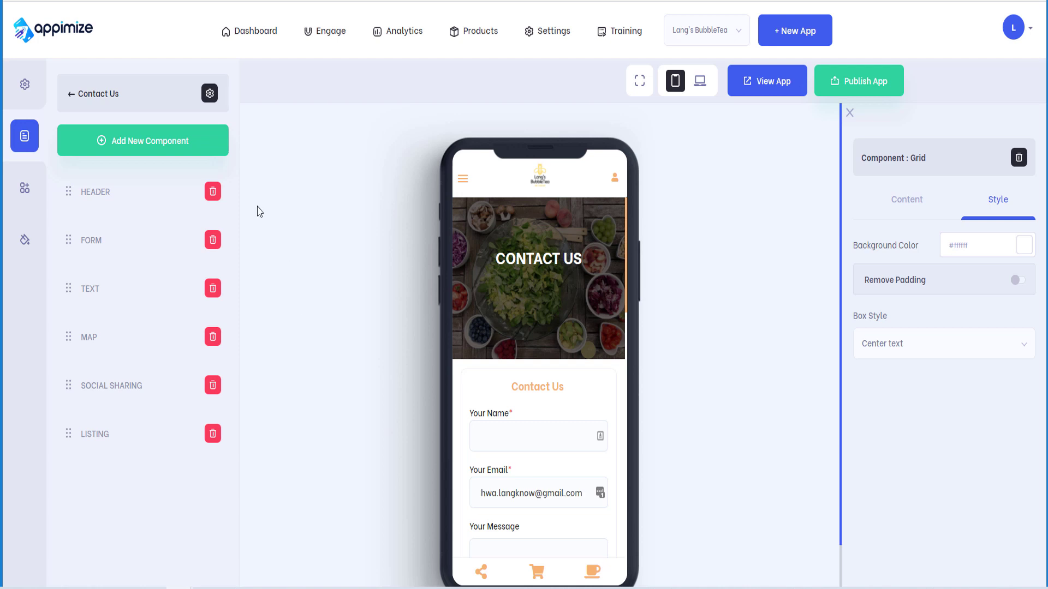
click(99, 436)
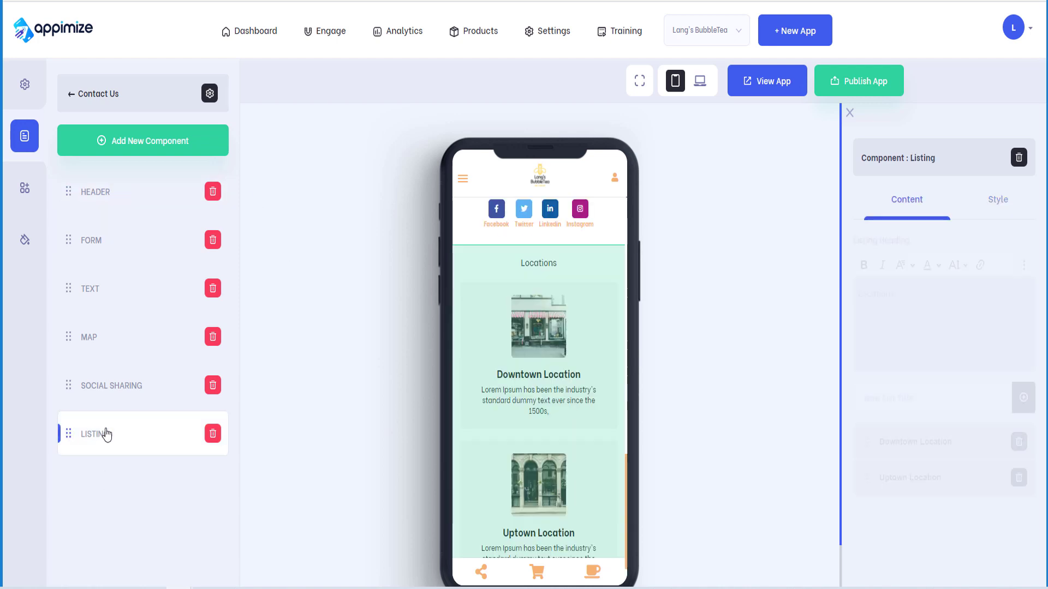
click(1002, 203)
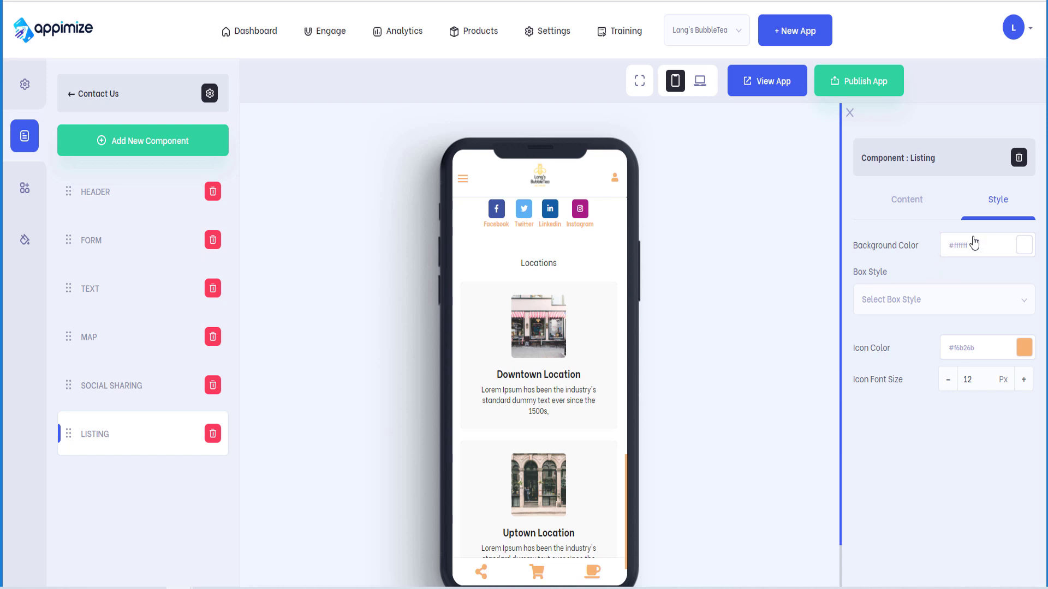
Try gray, blue and dark magenta backgrounds for the listing, and set its background color to light yellow, rgb(255, 229, 153).
click(1022, 250)
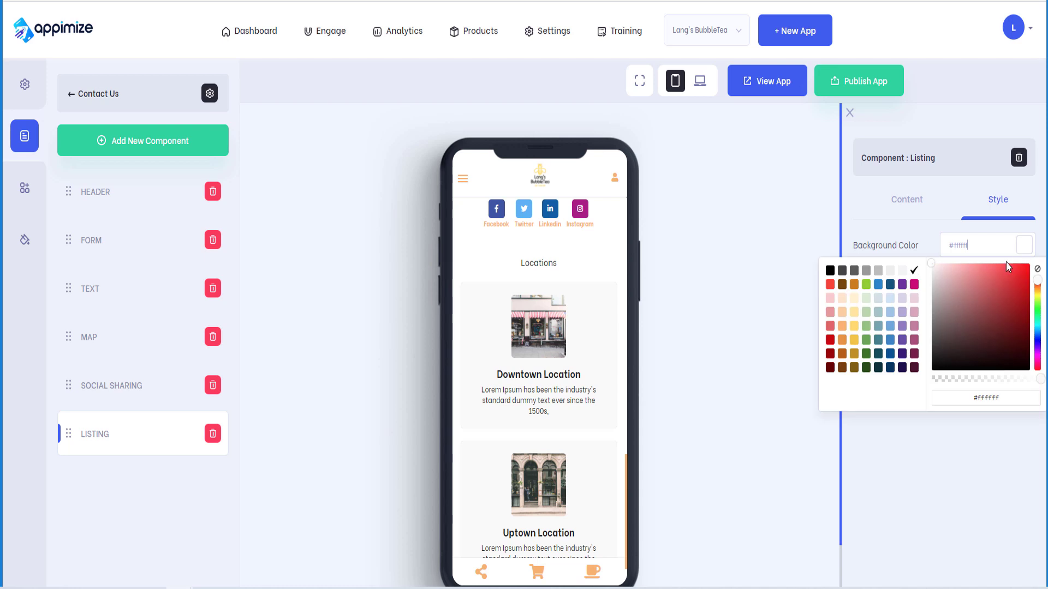
click(901, 272)
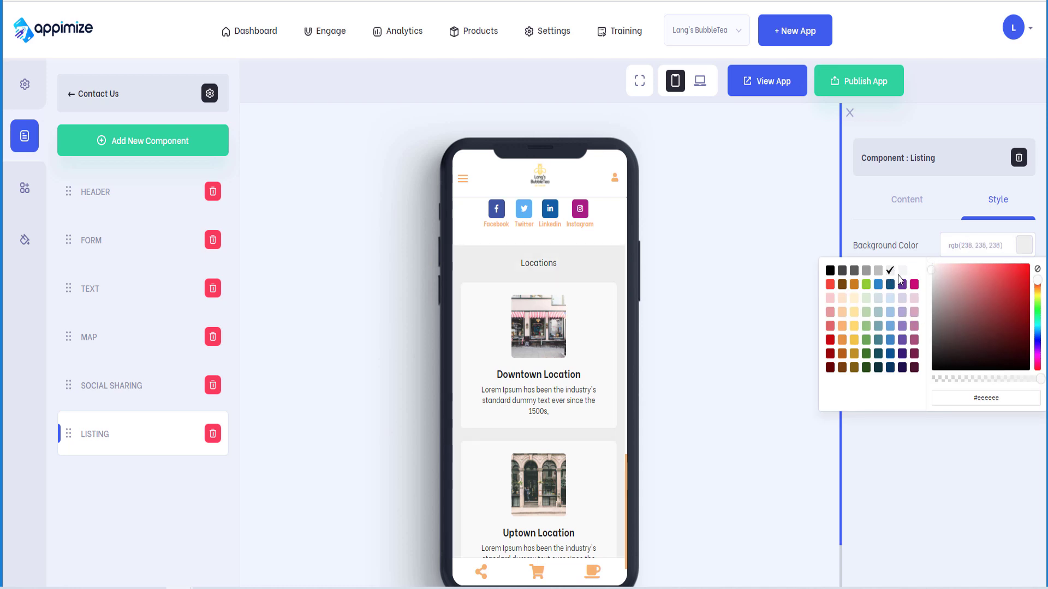
click(890, 299)
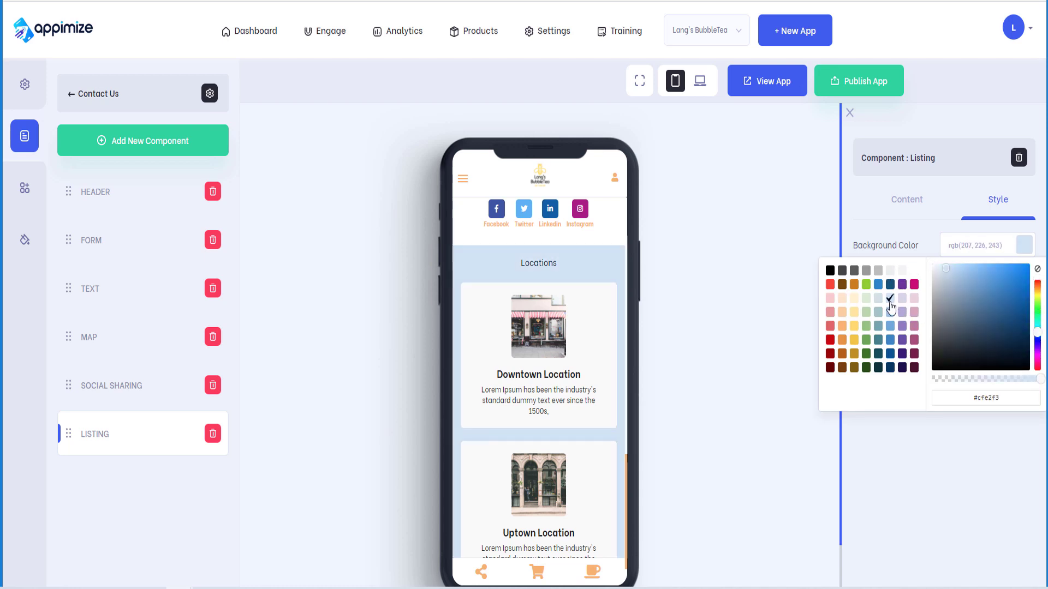
click(914, 339)
click(914, 354)
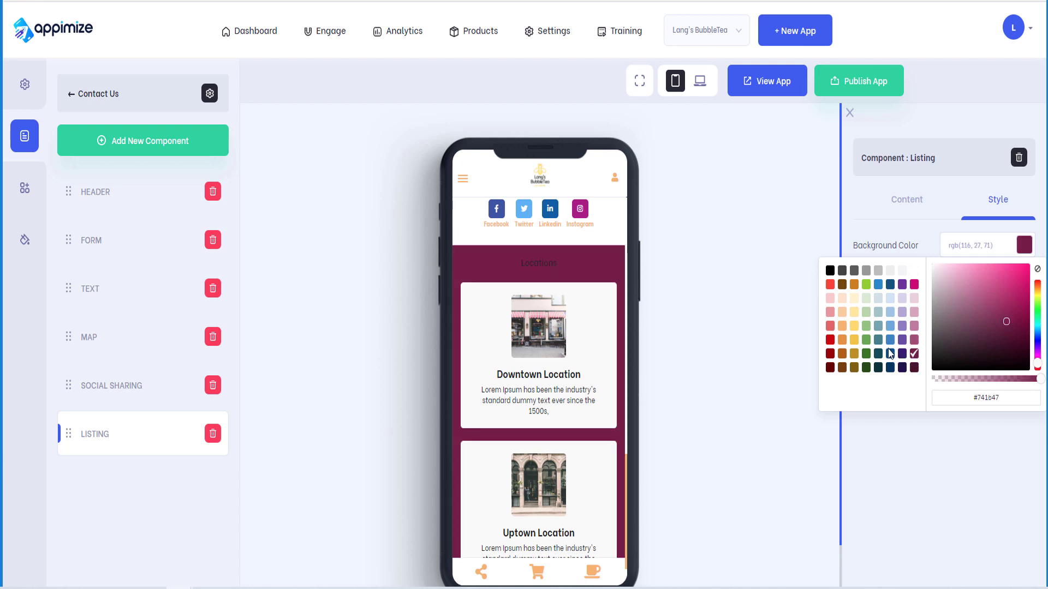
click(890, 342)
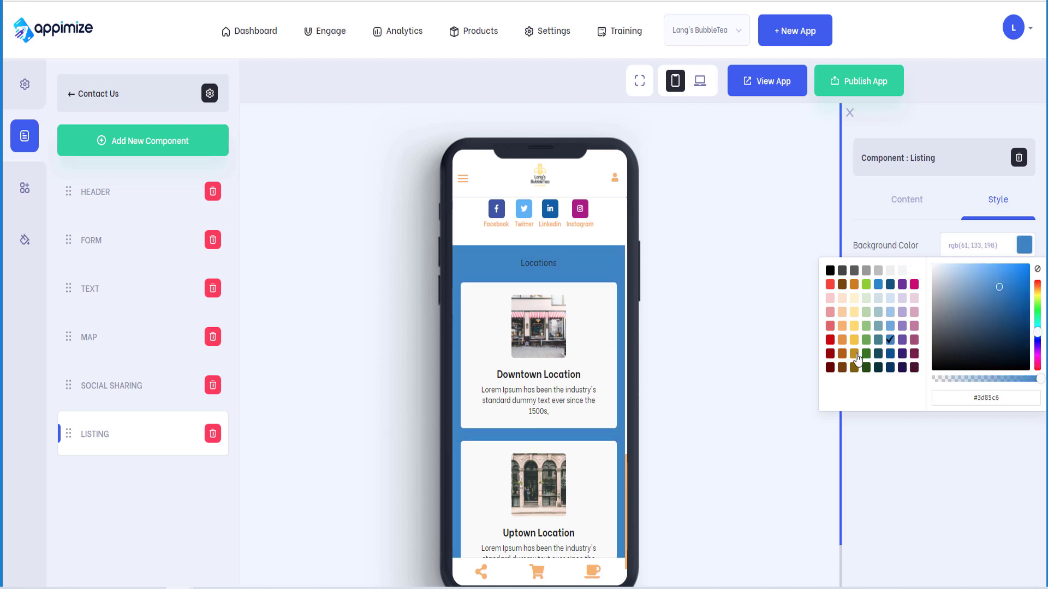
click(853, 315)
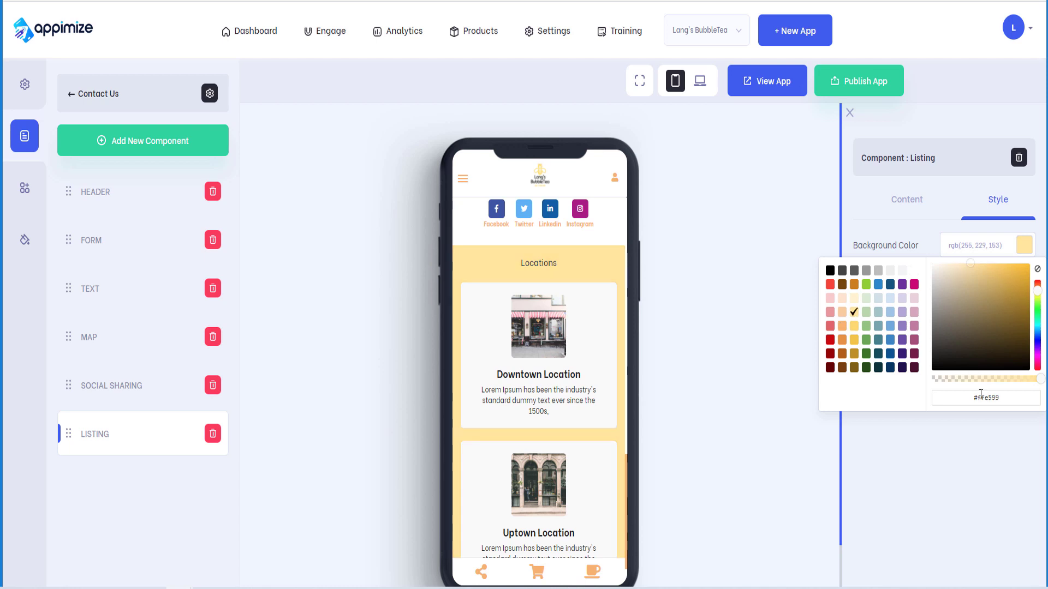
click(921, 244)
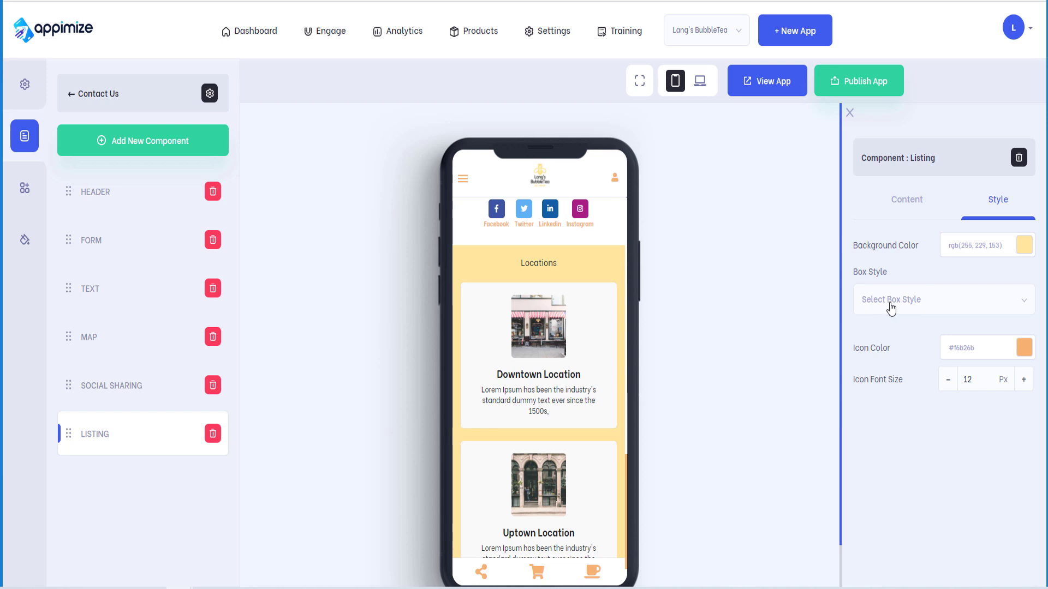
Try the Default, Inline Listing and Inline With Right box styles on the Contact Us listing.
click(936, 304)
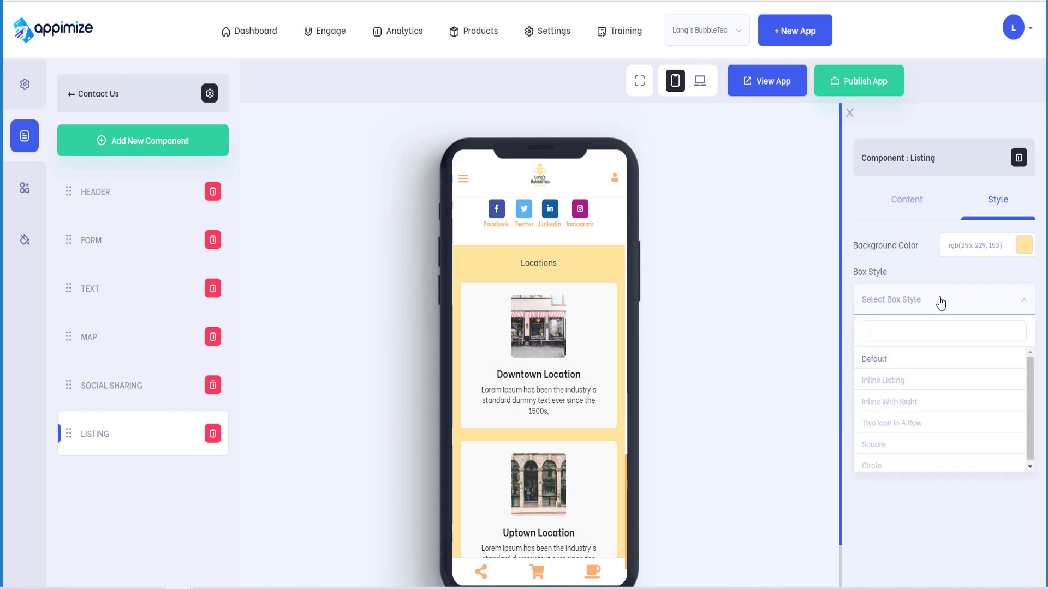
click(872, 367)
click(963, 302)
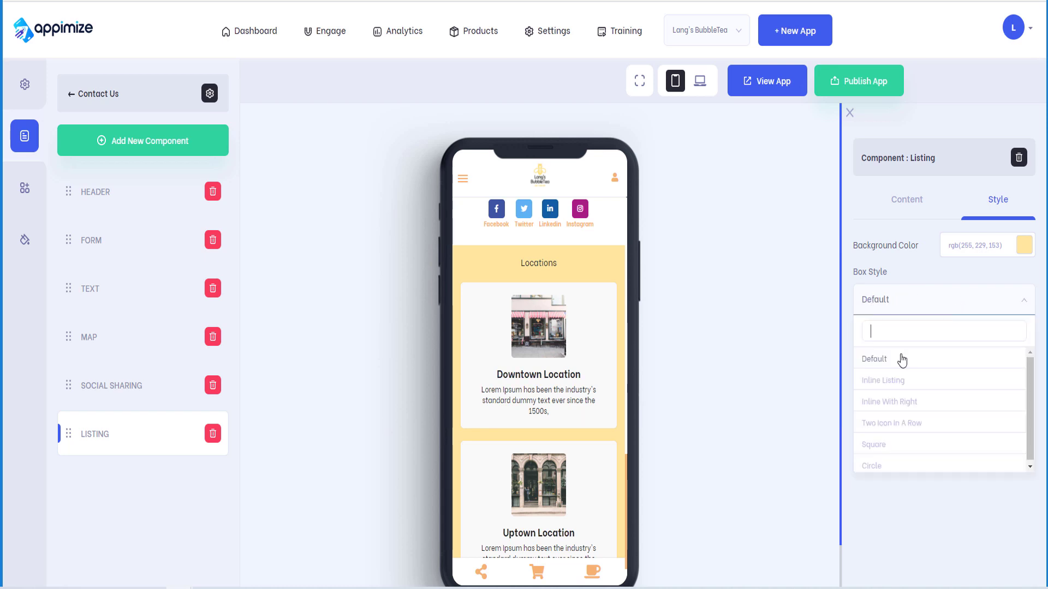
click(896, 378)
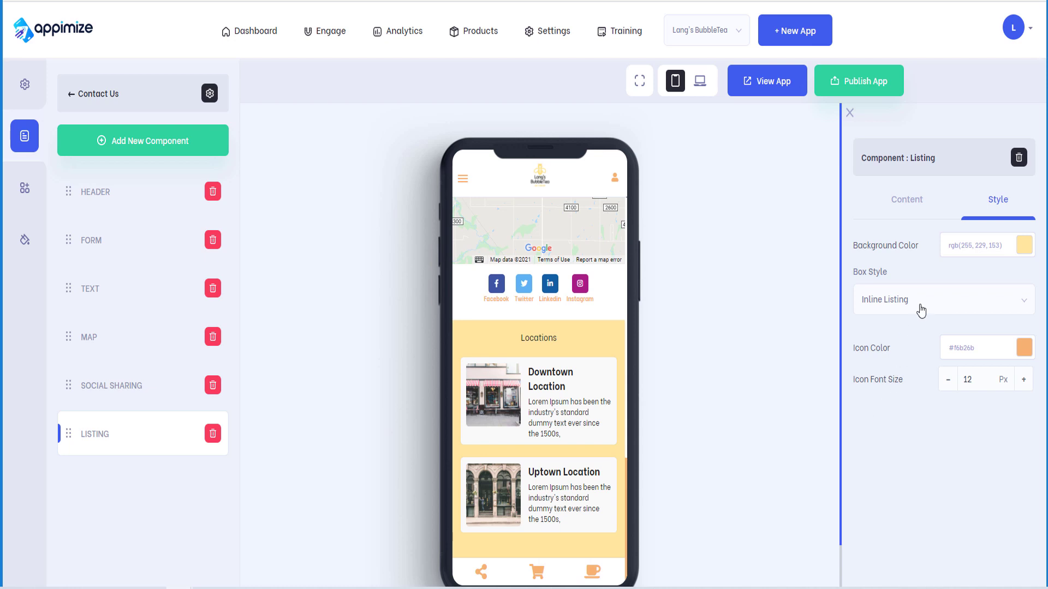
click(921, 310)
click(896, 404)
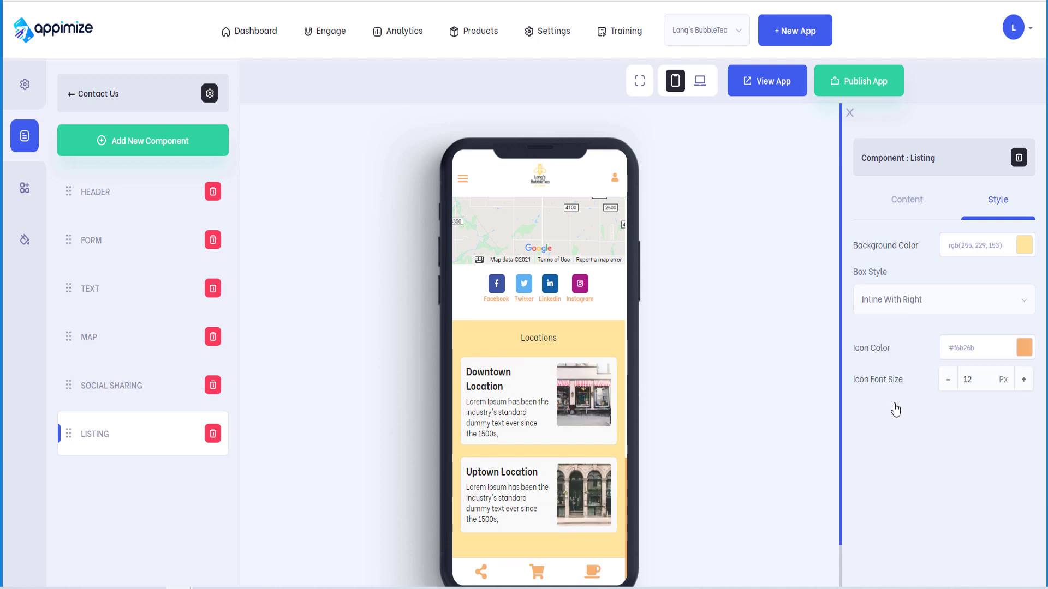
Try the Two Icon In A Row, Square and Circle box styles on the Contact Us listing, and set the box style to Default.
click(928, 301)
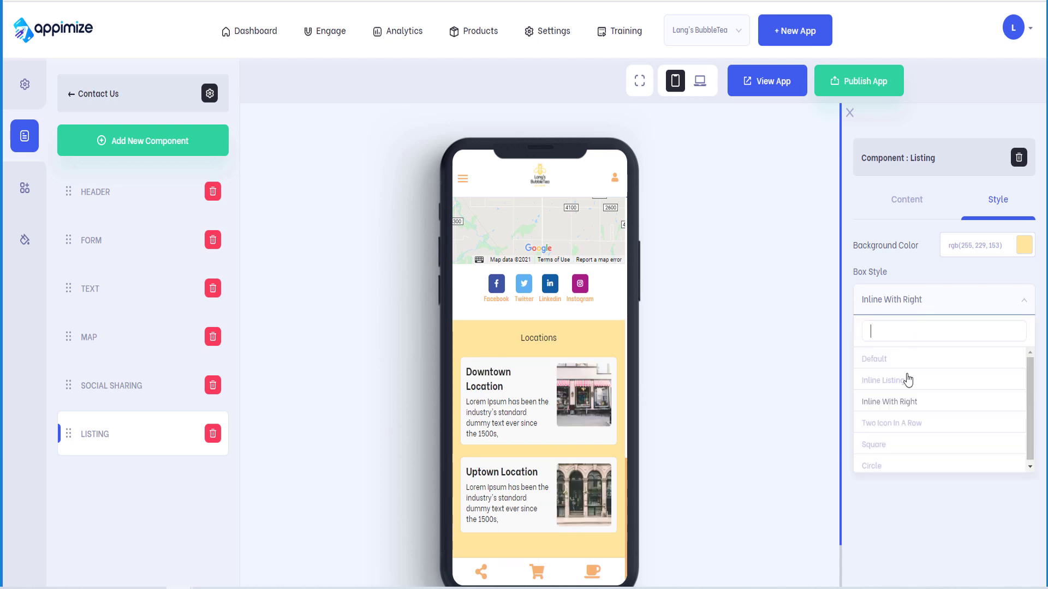
click(897, 427)
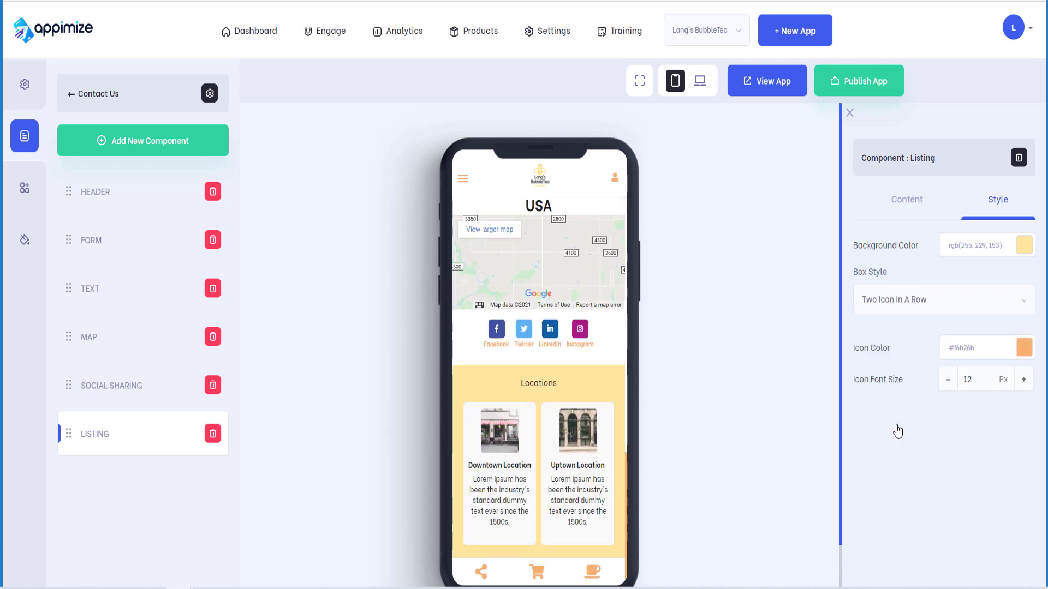
click(938, 313)
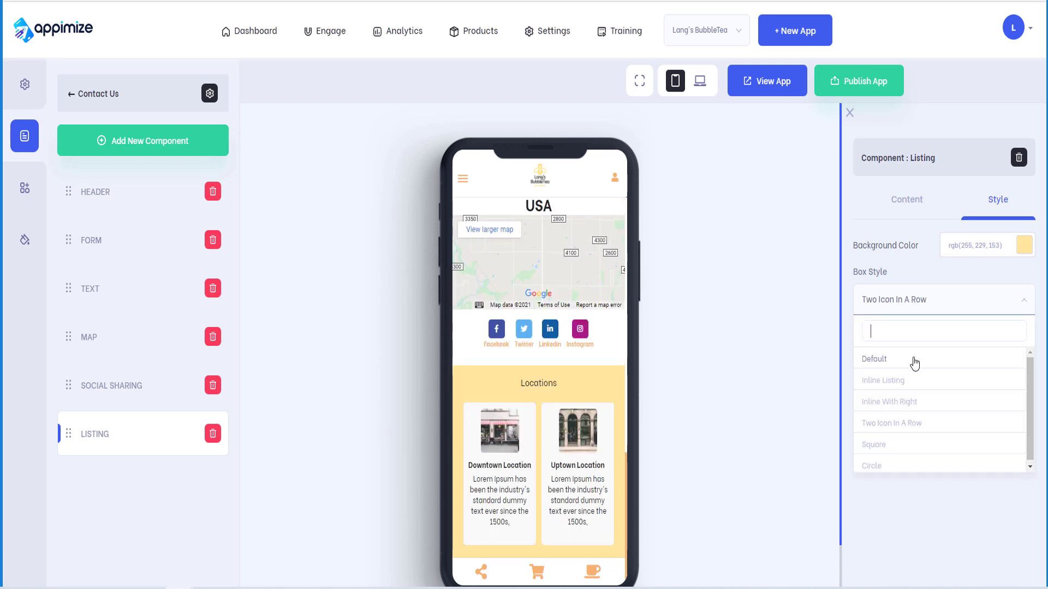
click(890, 446)
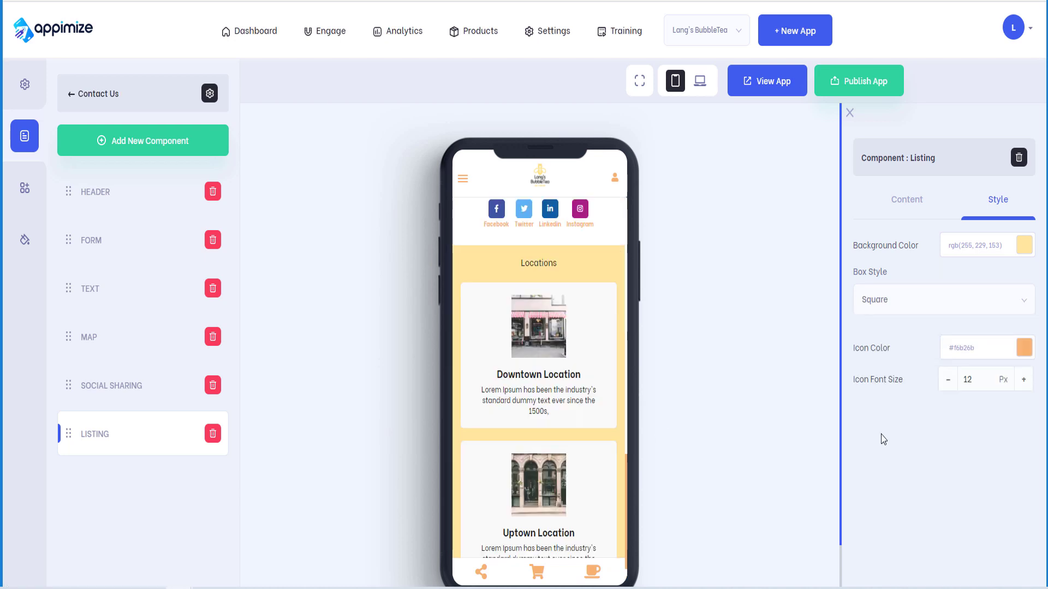
click(929, 305)
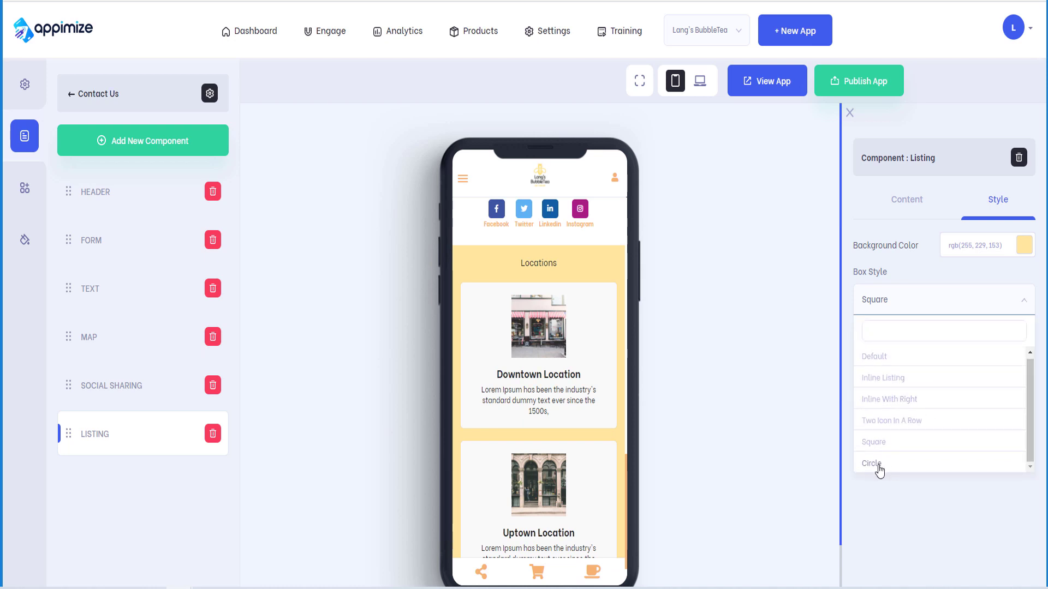
click(879, 468)
click(917, 308)
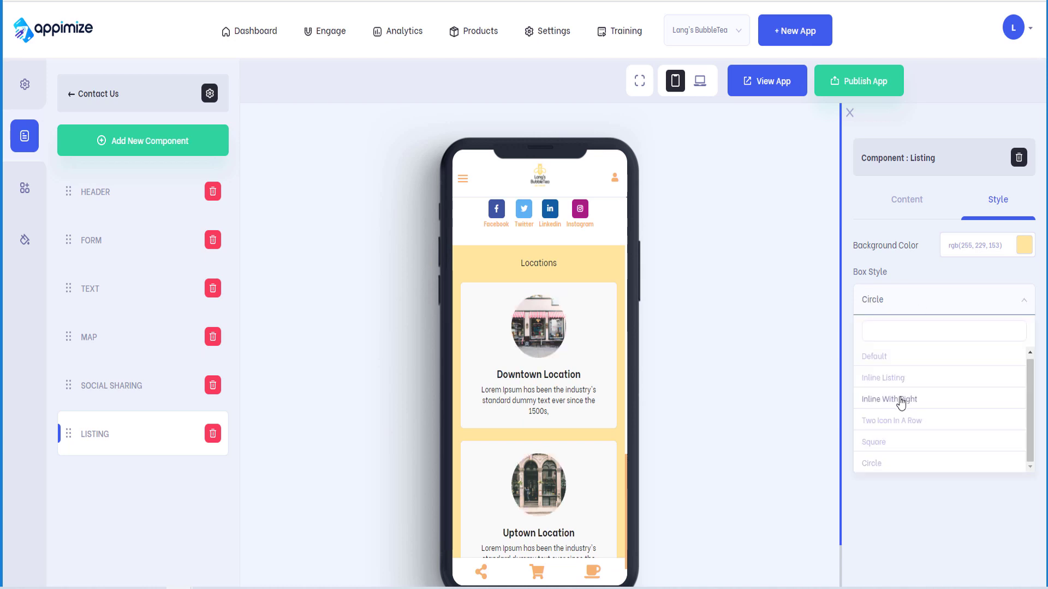
click(887, 366)
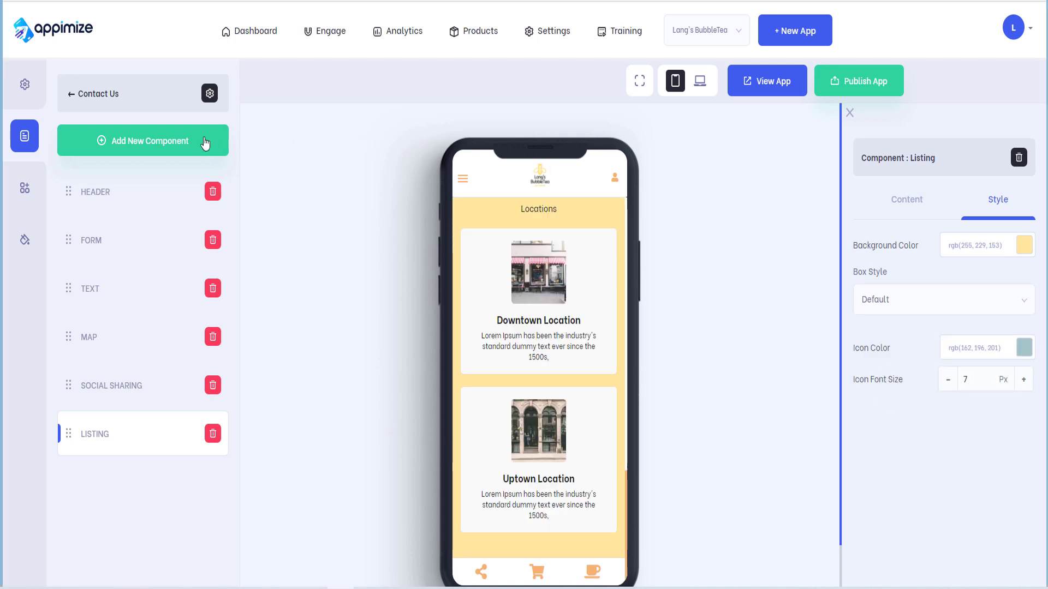
Open the Gallery page's Slider component and look through its style settings.
click(83, 96)
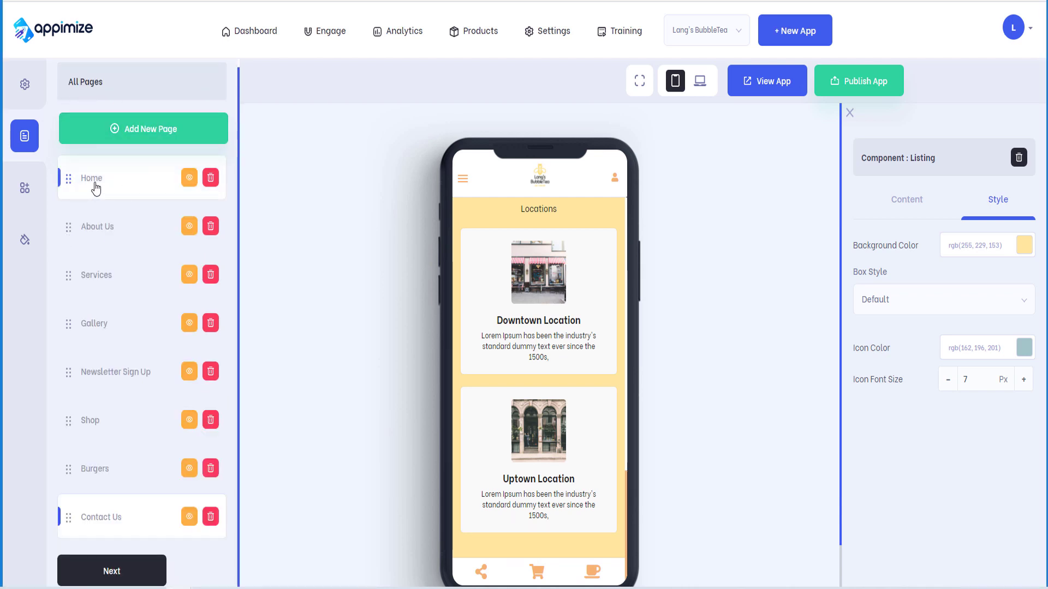
click(99, 324)
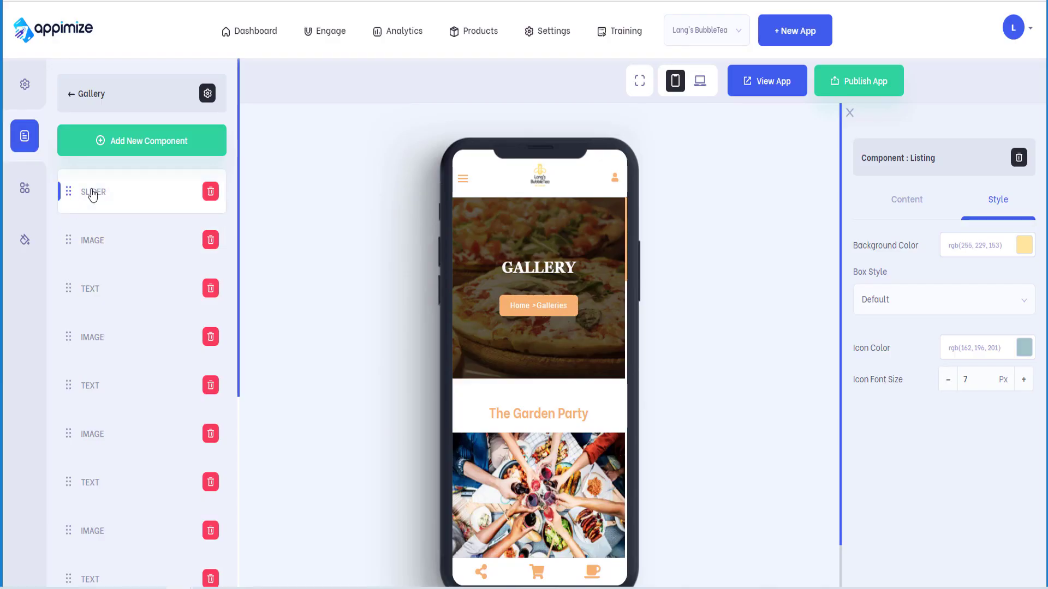
click(93, 193)
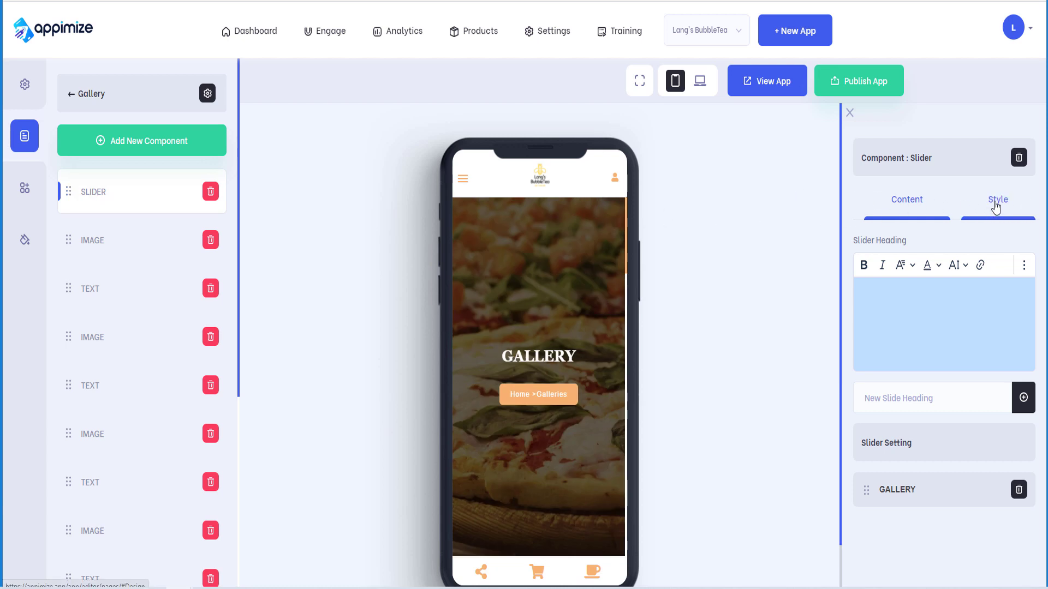
click(995, 208)
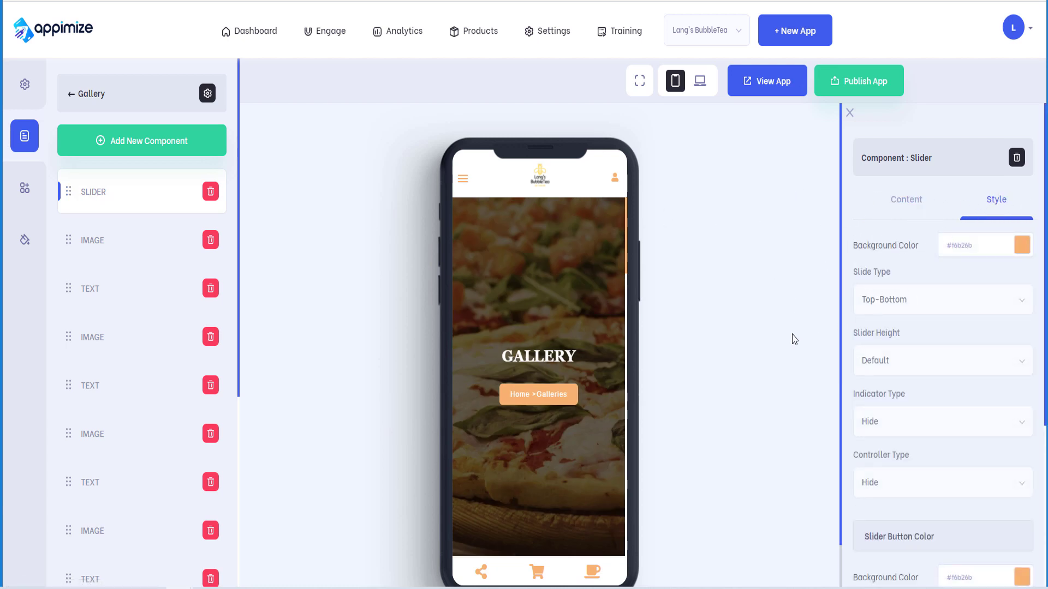
scroll(884, 322, down, 4)
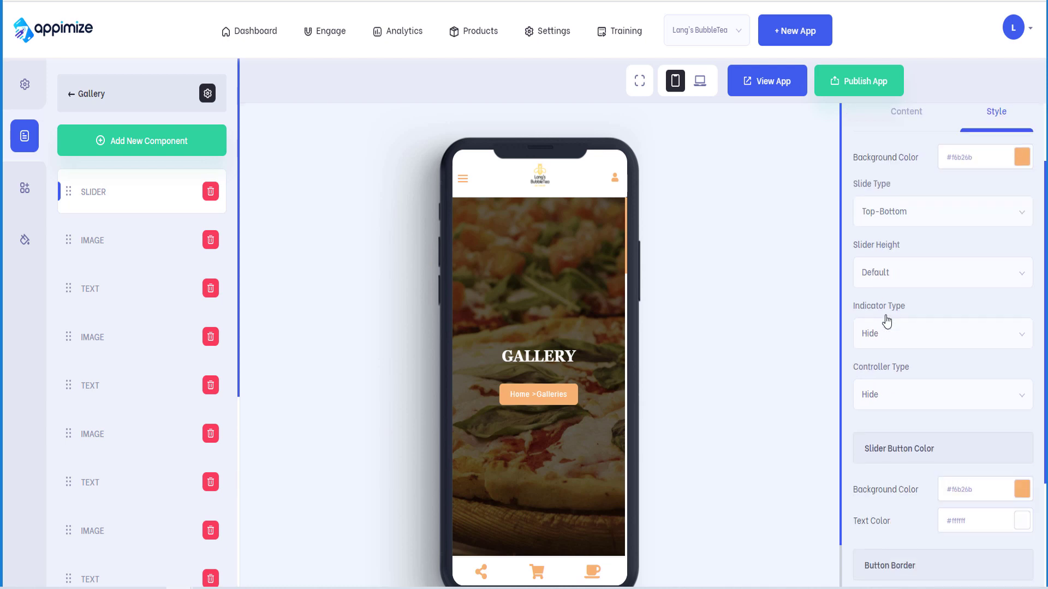
scroll(900, 341, up, 4)
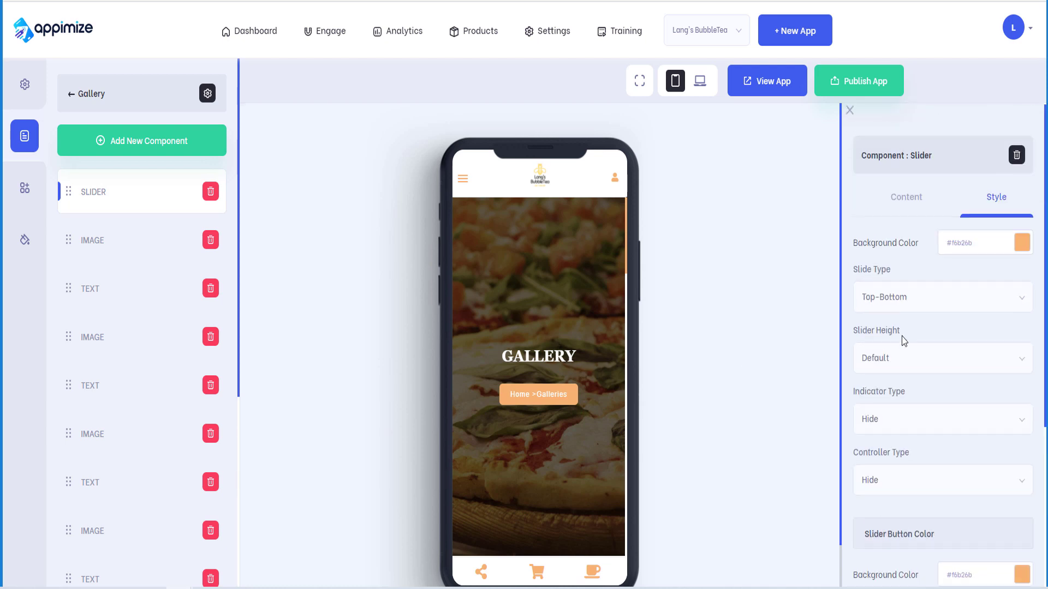
Try the Default and Fade slide types on the Gallery slider, and set the slide type to Top-Bottom.
click(898, 301)
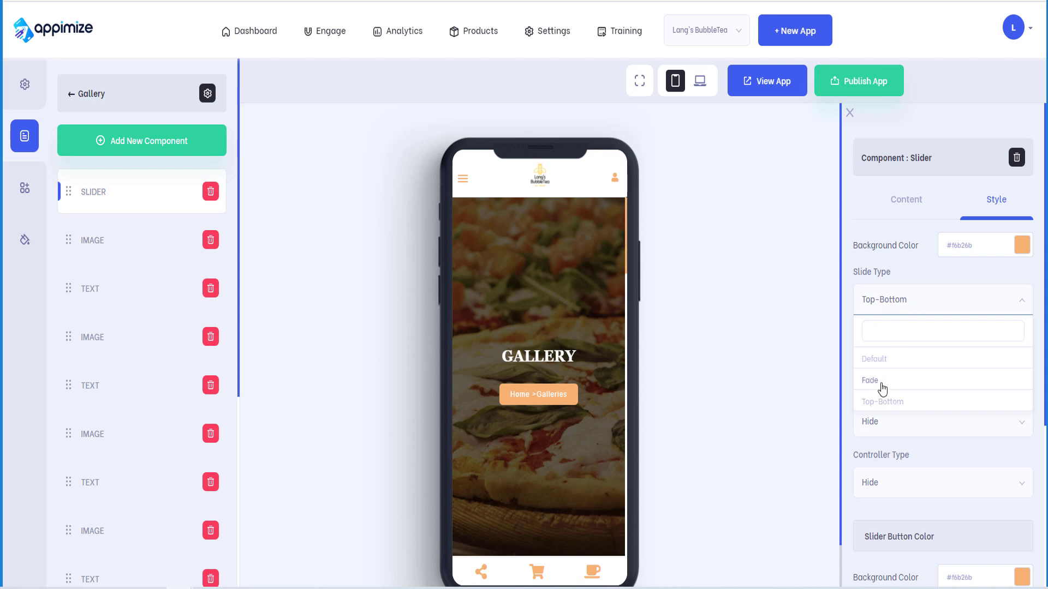
click(879, 361)
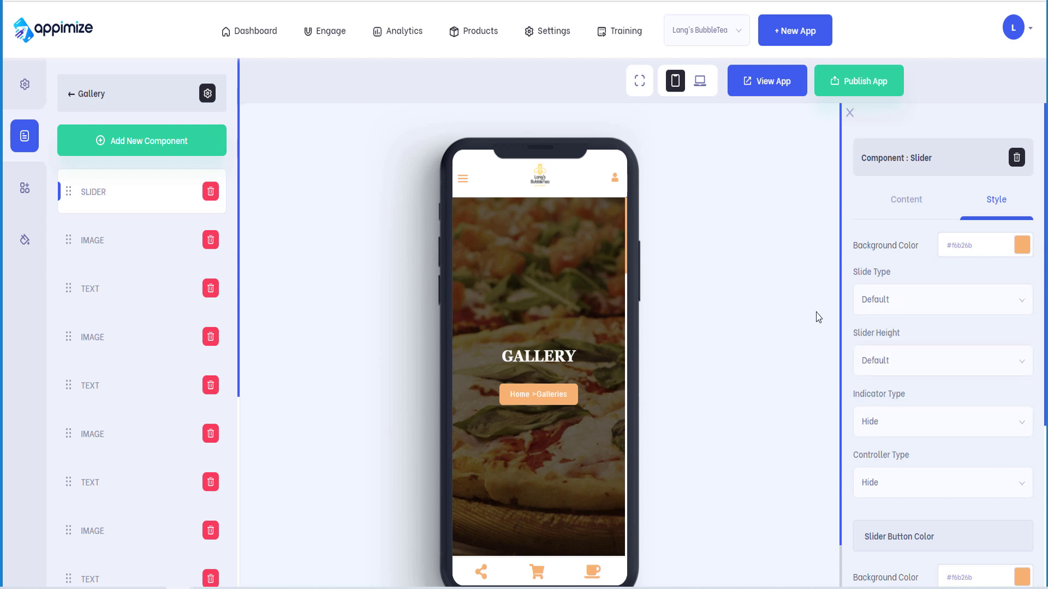
click(878, 306)
click(868, 383)
click(903, 313)
click(887, 404)
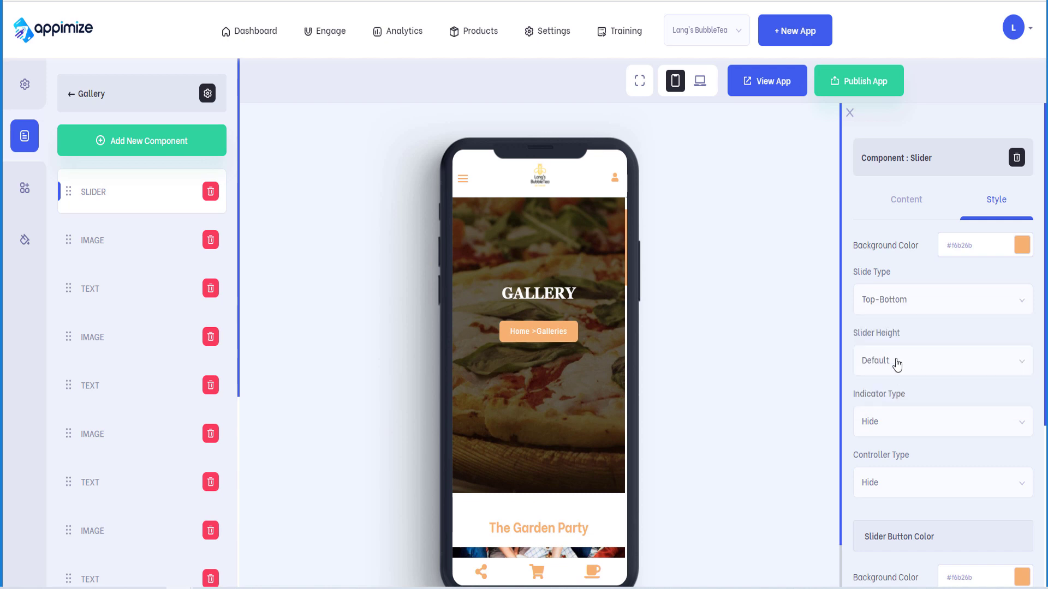
Try the Short height on the Gallery slider, and set the slider height to Half.
click(901, 370)
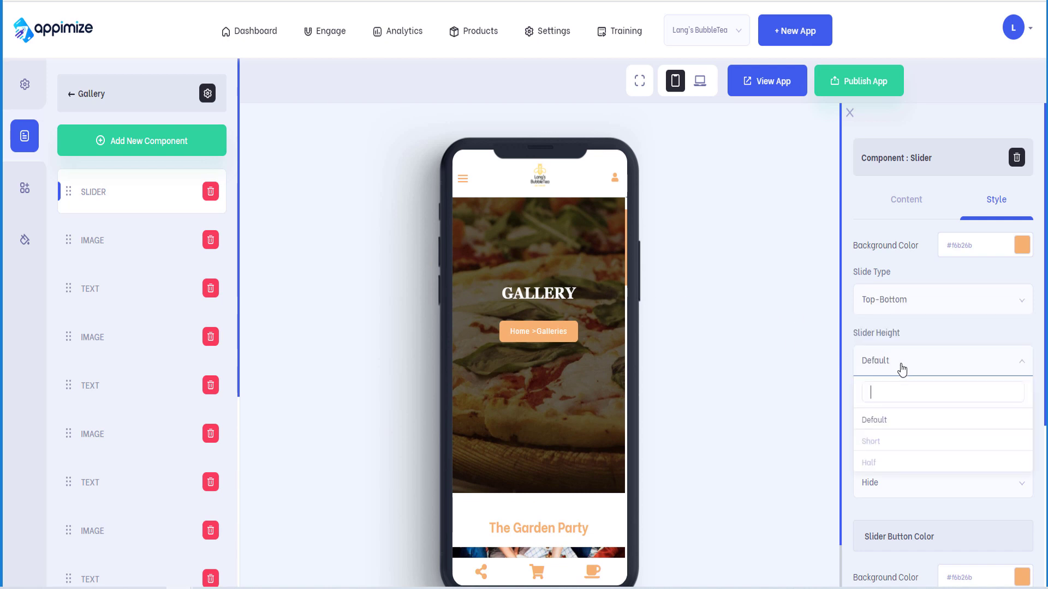
click(873, 442)
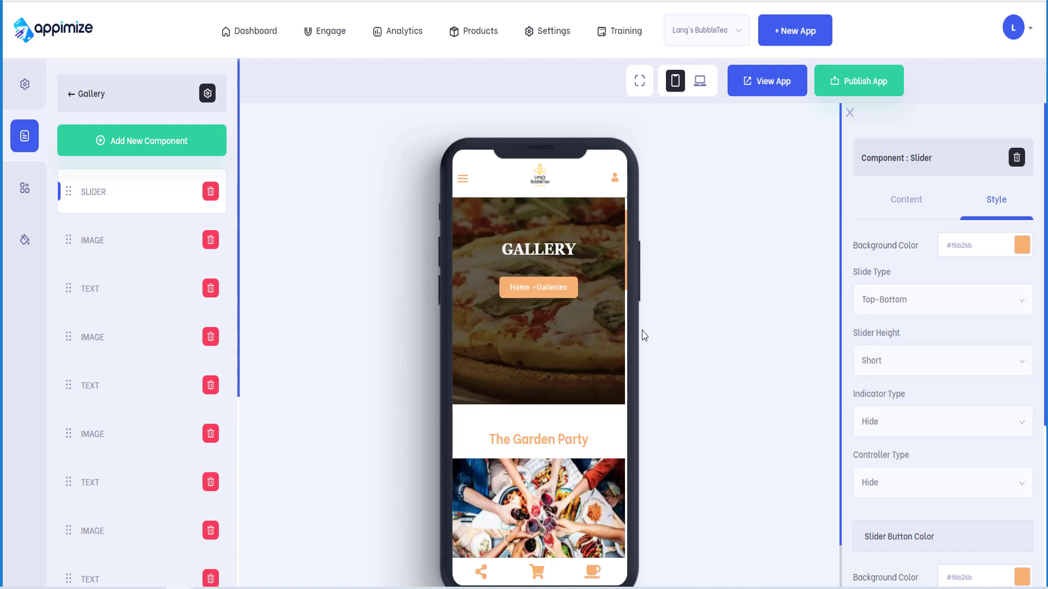
click(909, 369)
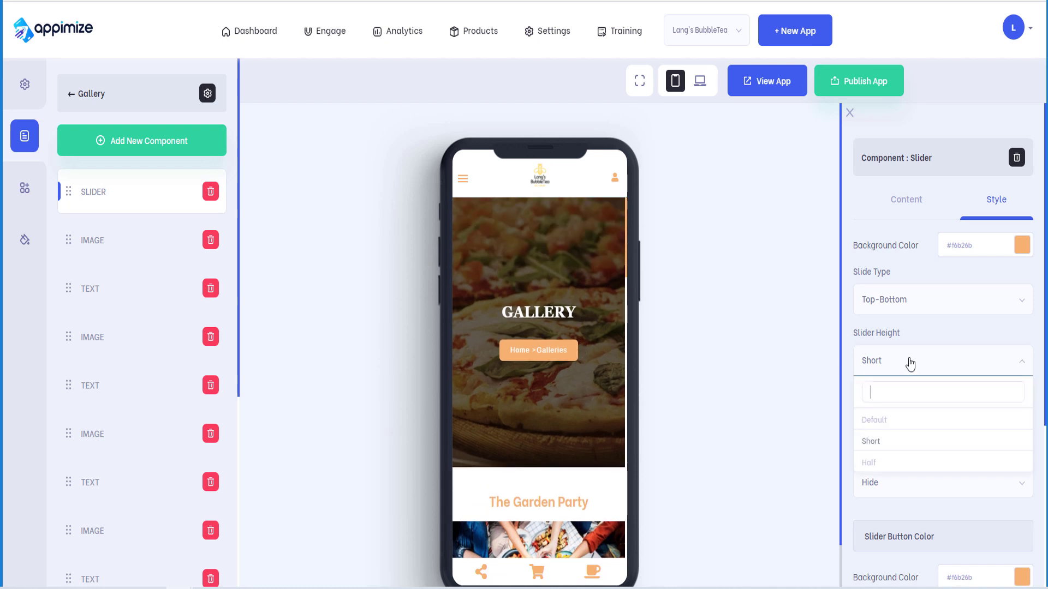
click(873, 463)
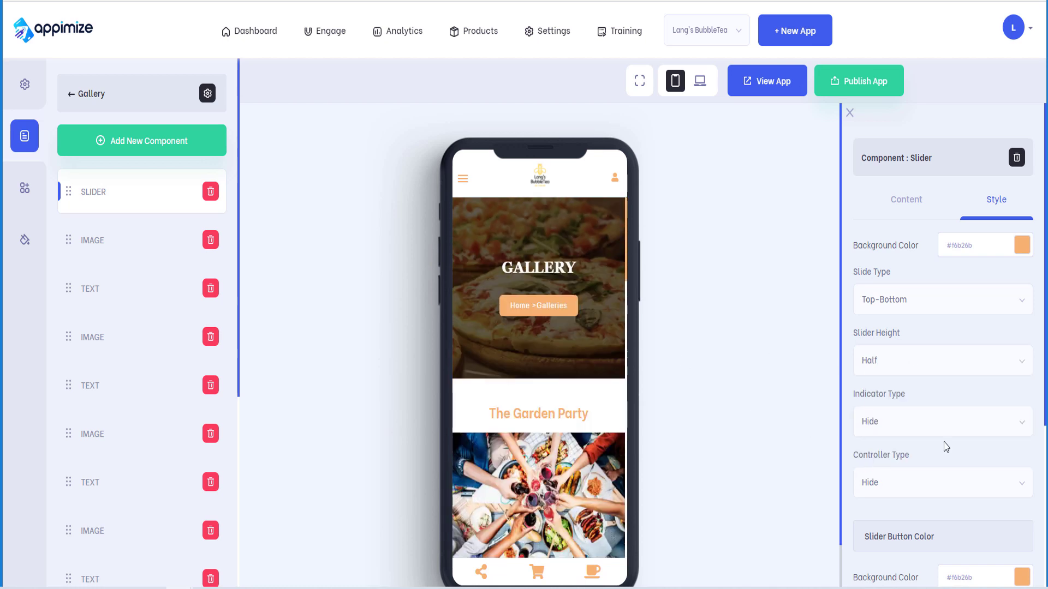
Try the Default, Bottom and Left Top controller types on the Gallery slider, and set the controller type to Bottom Center.
scroll(946, 447, down, 1)
click(905, 424)
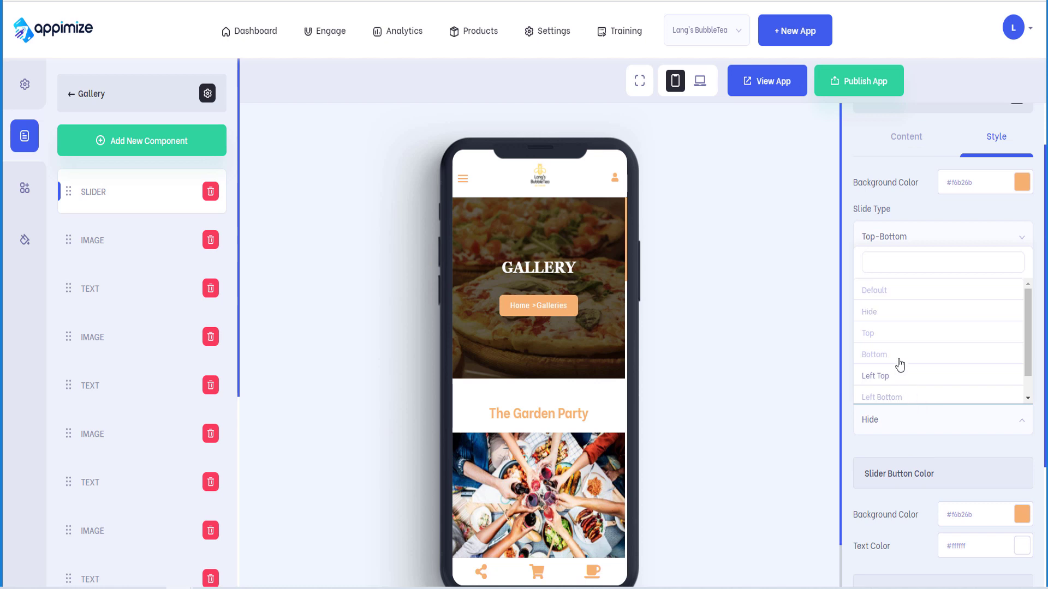
click(877, 313)
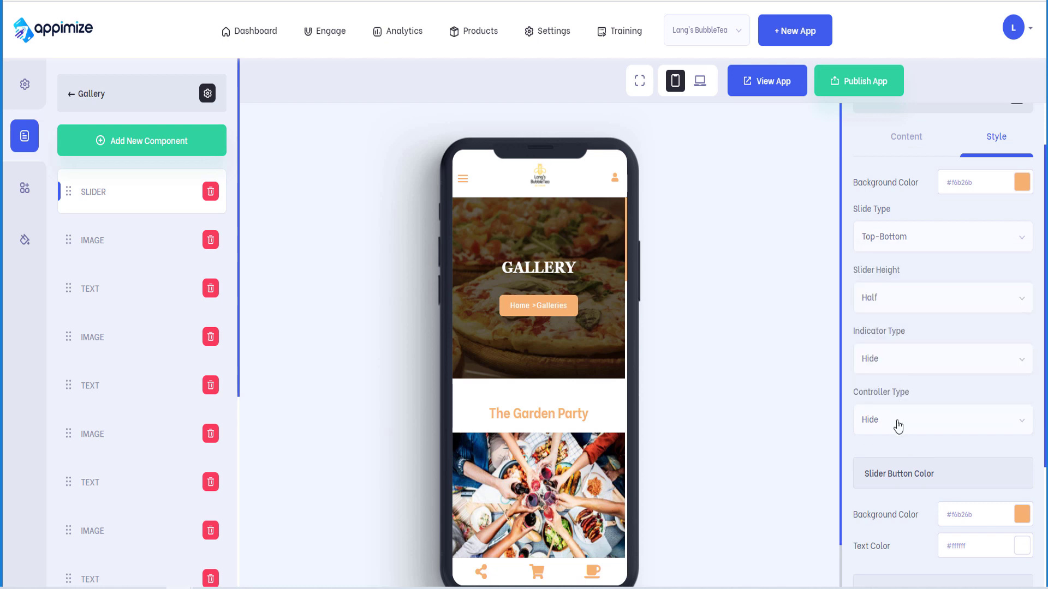
click(896, 420)
click(895, 292)
click(879, 436)
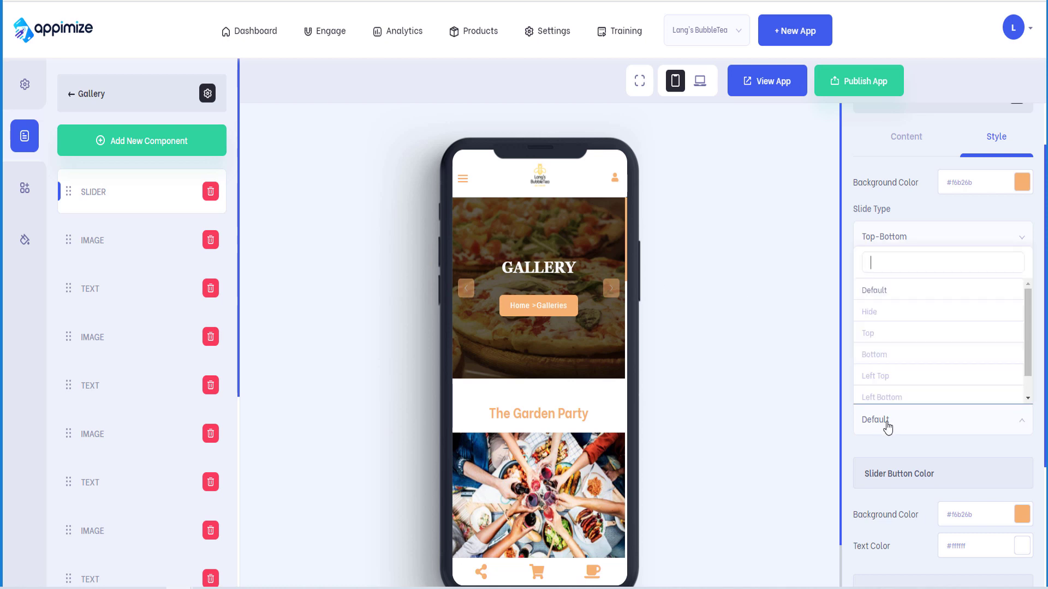
click(874, 355)
click(902, 421)
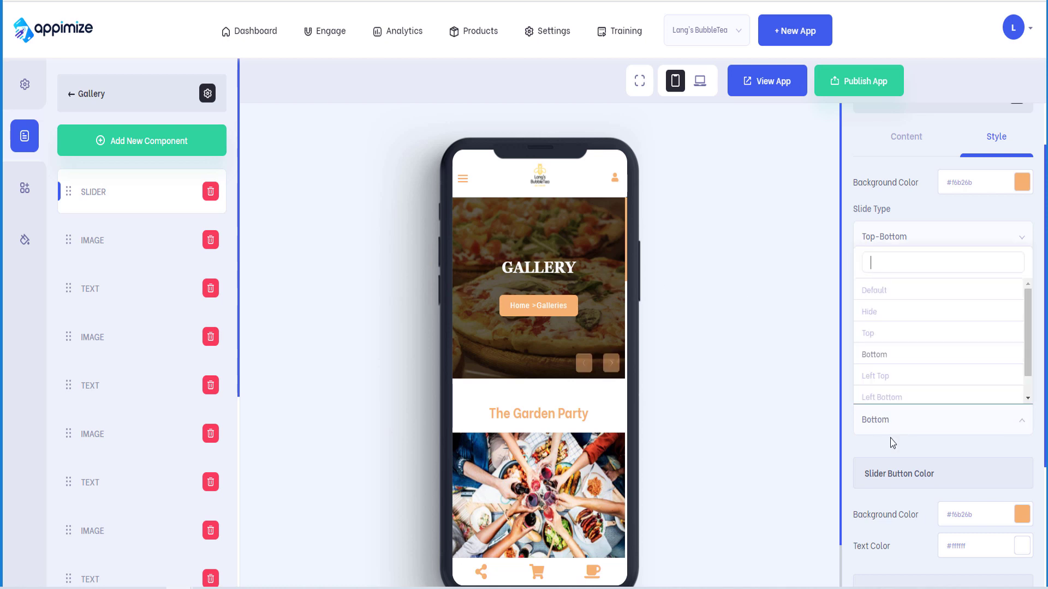
click(892, 384)
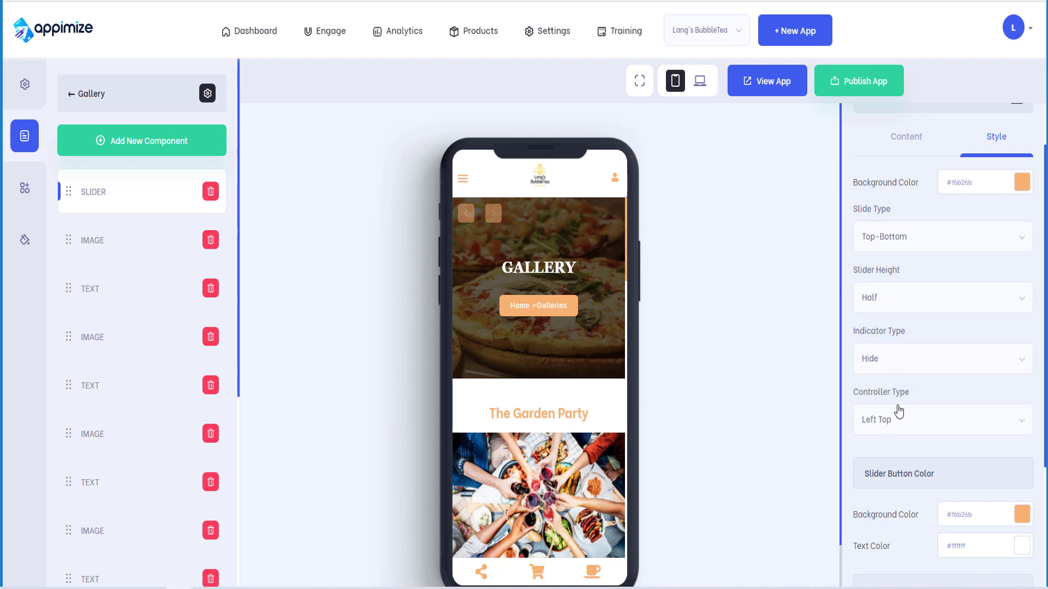
click(891, 420)
scroll(895, 402, down, 2)
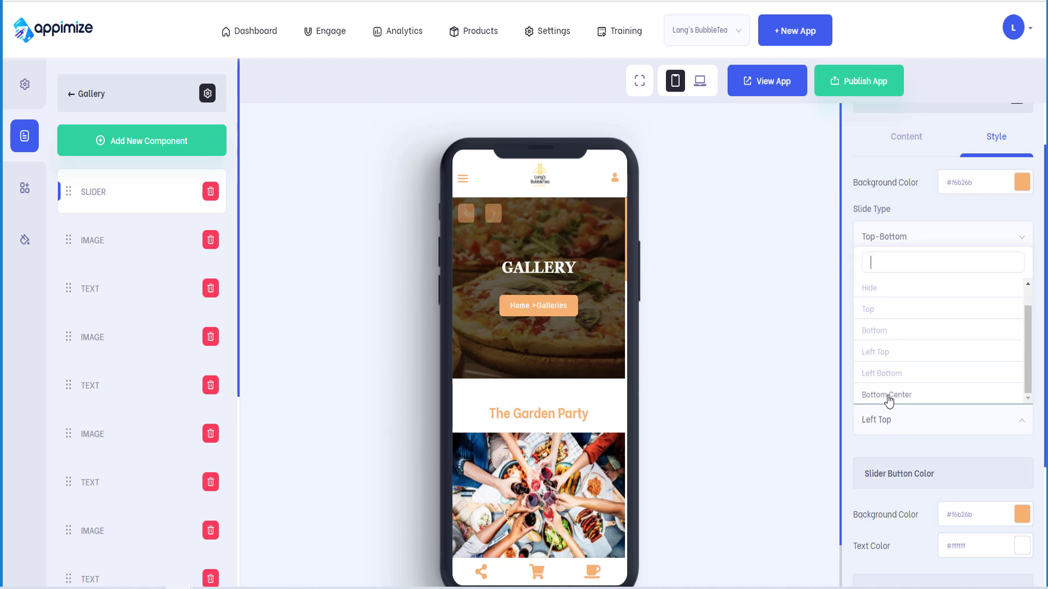
click(889, 398)
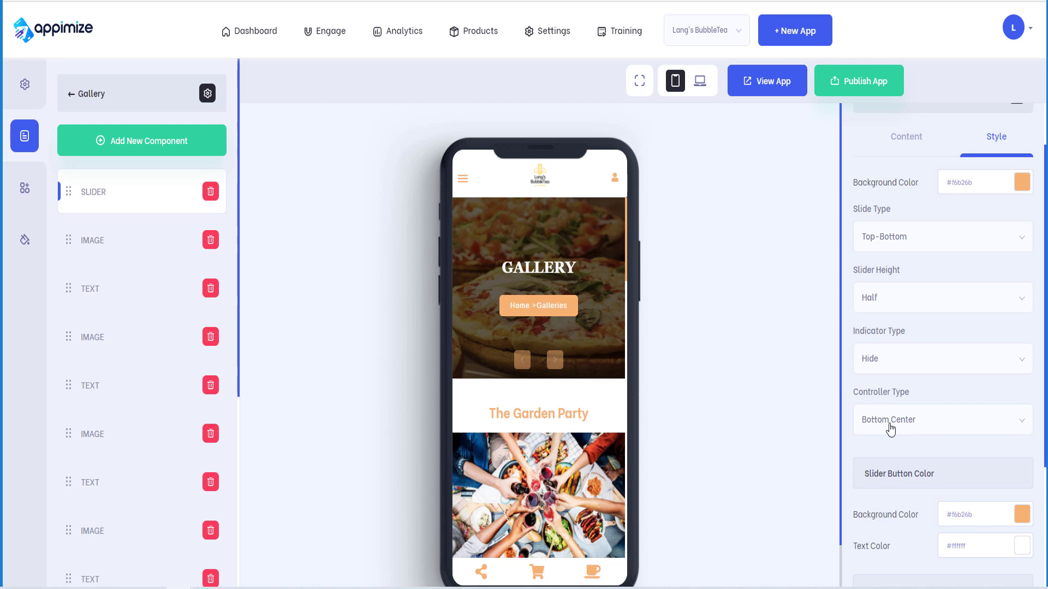
Set the background color of the Gallery slider's button to blue, rgb(41, 134, 204).
scroll(891, 428, down, 2)
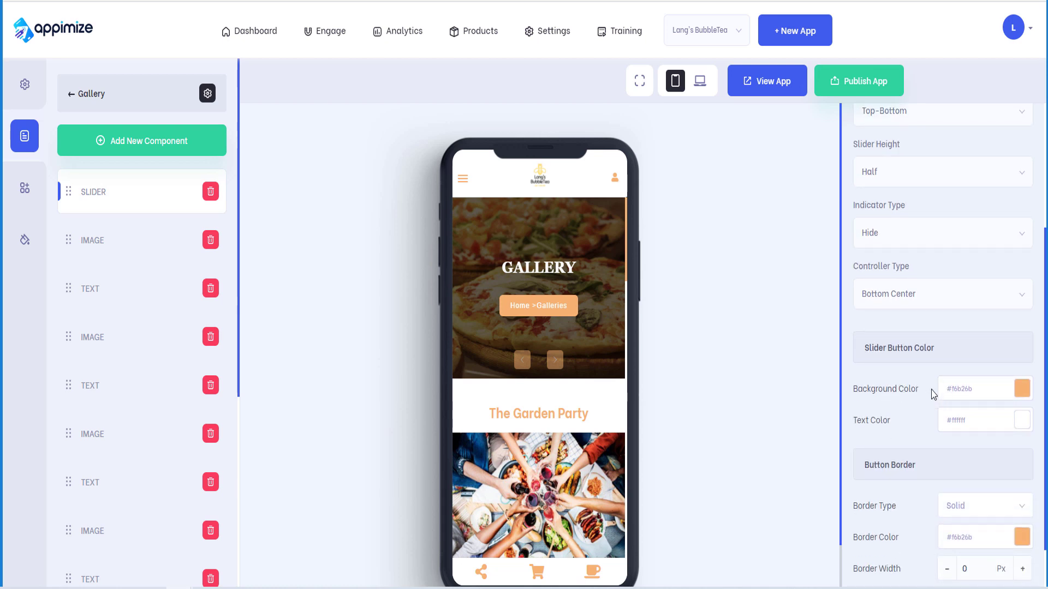
click(1022, 389)
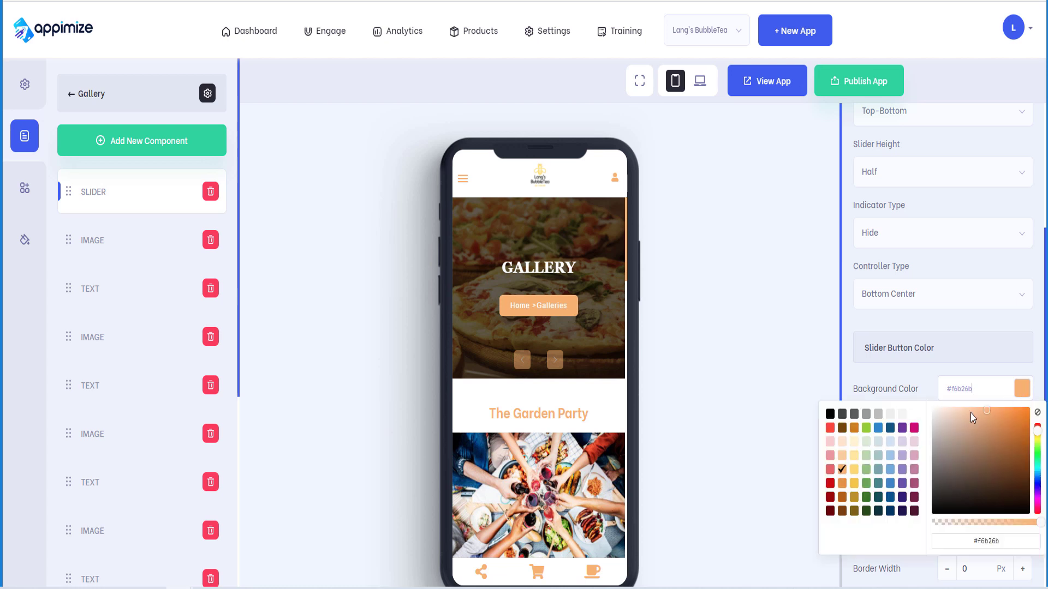
click(878, 429)
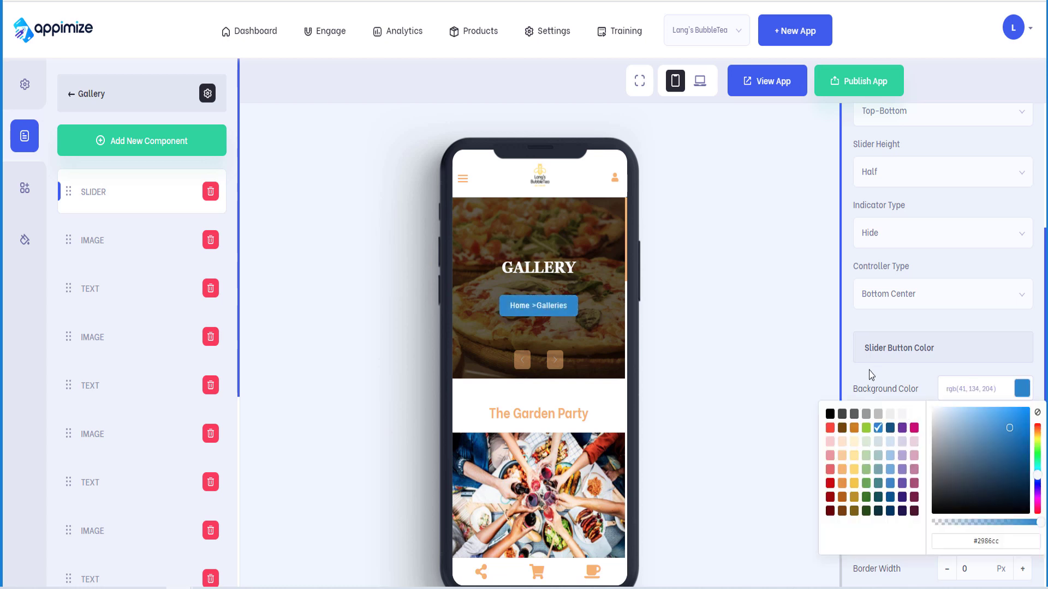
click(835, 379)
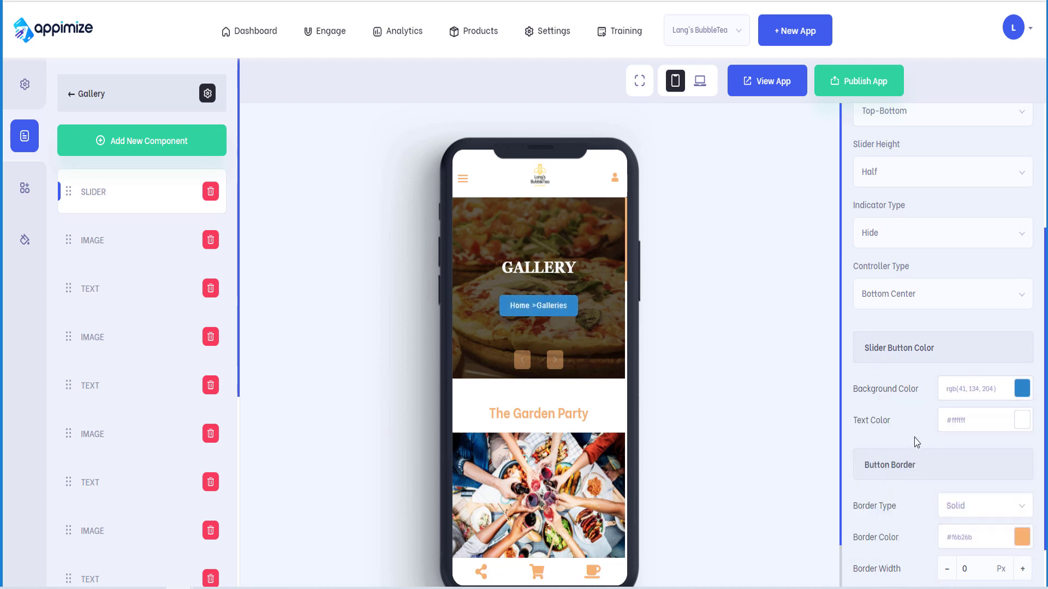
Try different border types for the Gallery slider's button.
scroll(915, 440, down, 1)
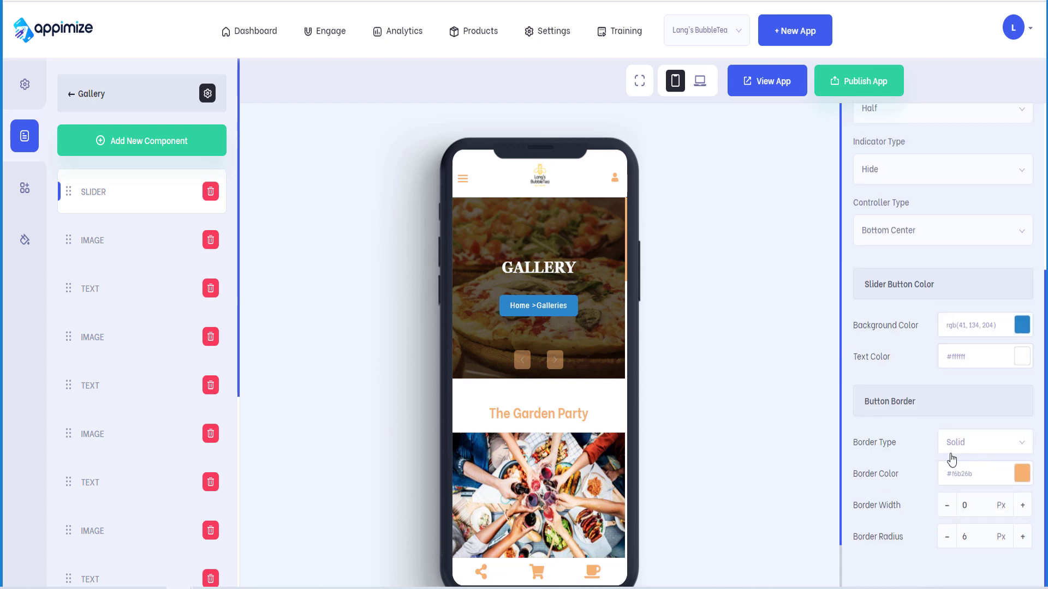
click(962, 445)
click(961, 523)
click(975, 444)
click(964, 537)
click(963, 445)
click(954, 498)
scroll(920, 376, up, 5)
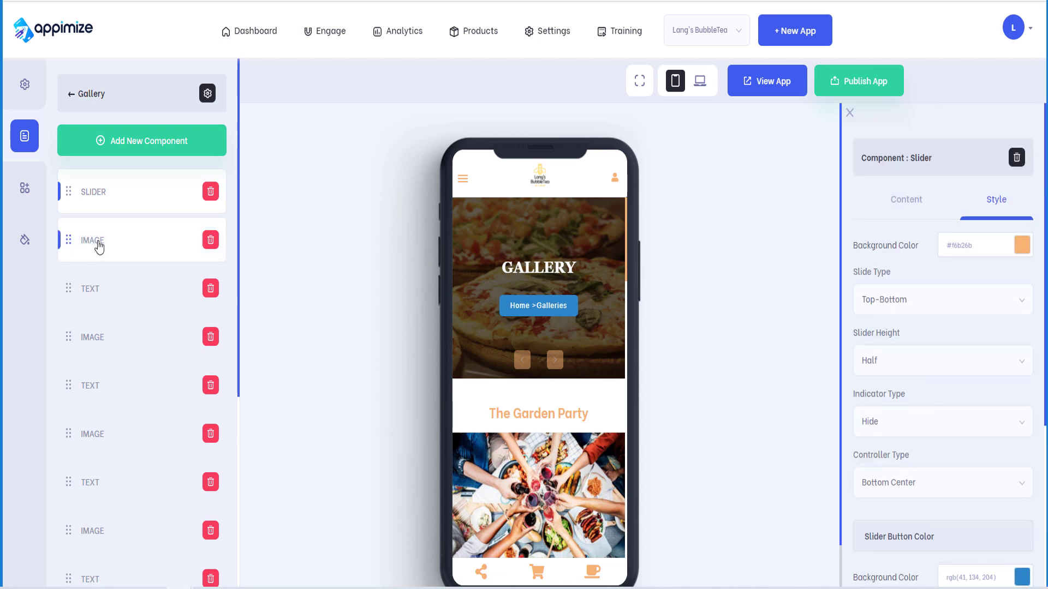
Open the style settings of the Gallery page's first Image component, The Garden Party.
click(100, 247)
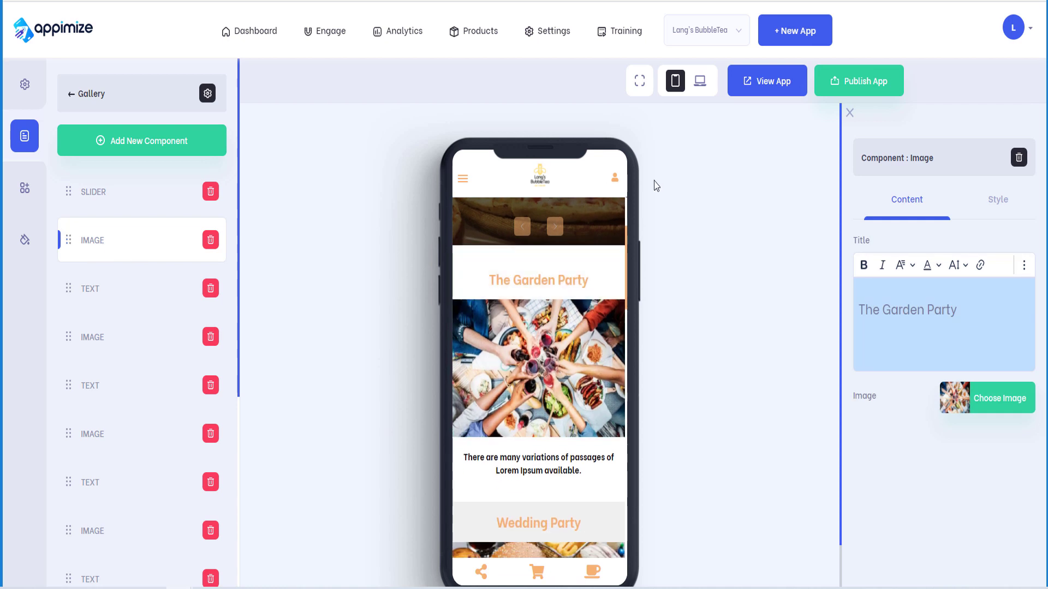
click(998, 217)
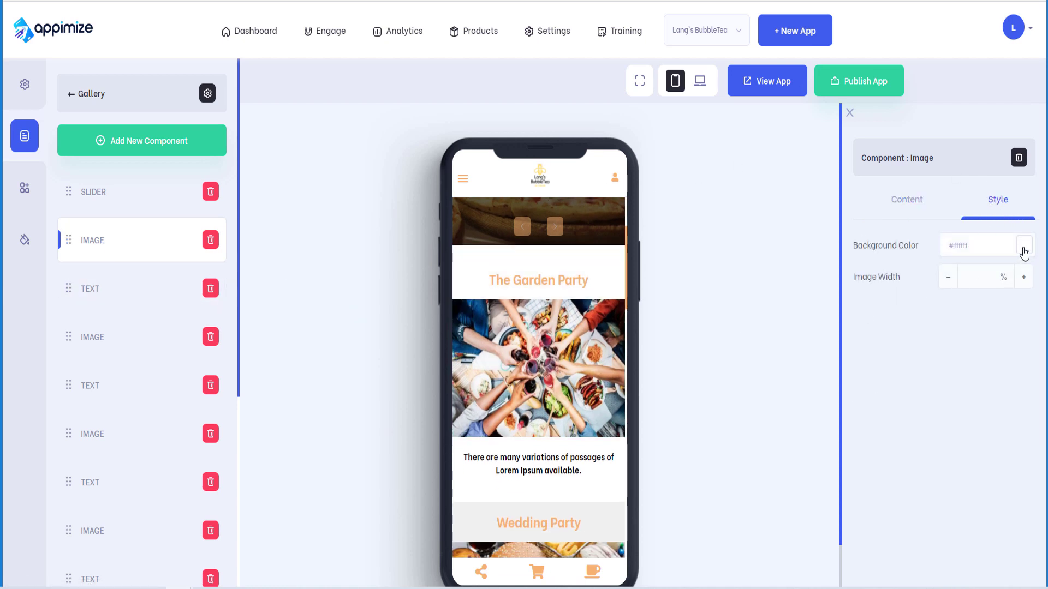
Try maroon and blue backgrounds on The Garden Party image, and set its background color to green, rgb(56, 118, 29).
scroll(533, 361, down, 3)
scroll(532, 361, up, 5)
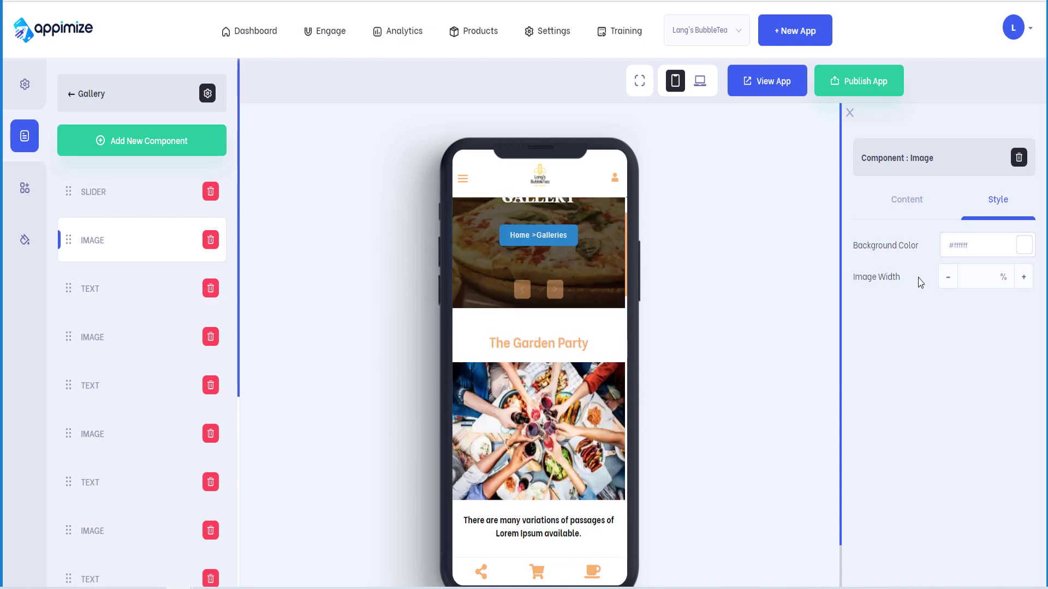
click(1015, 248)
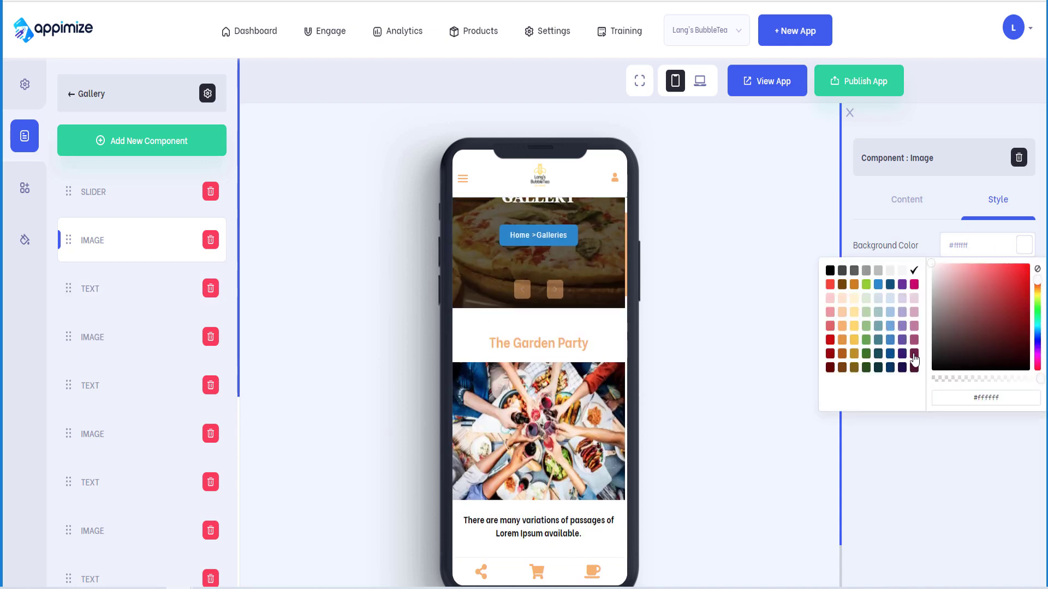
click(913, 354)
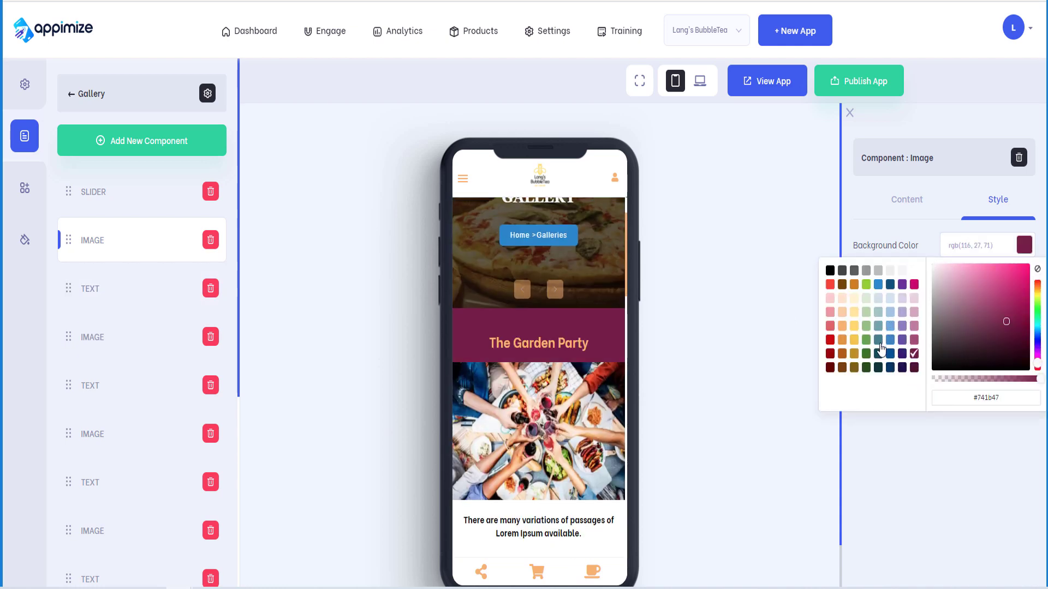
click(890, 340)
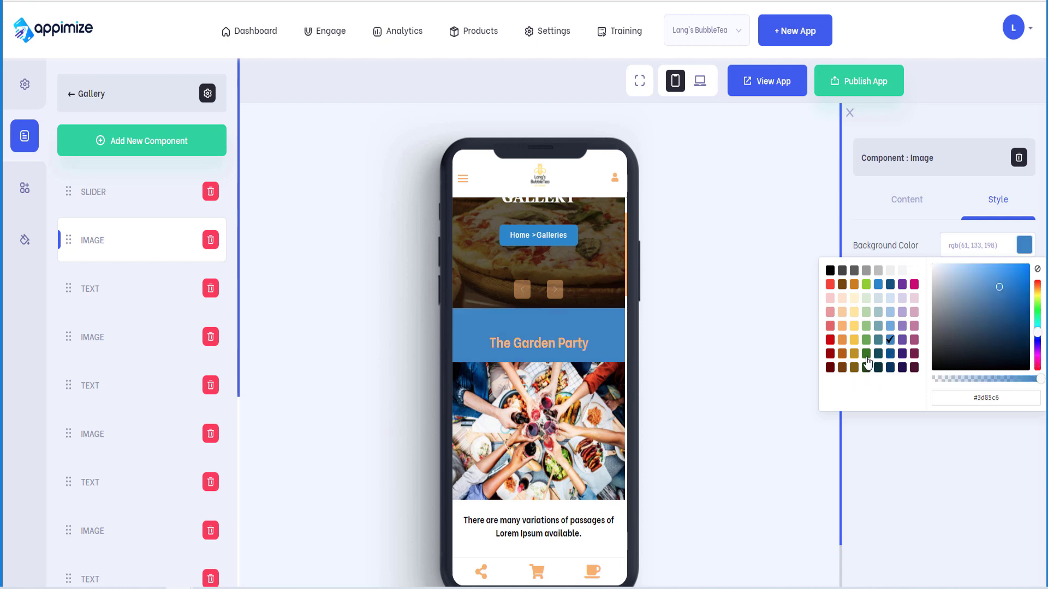
click(866, 353)
click(922, 233)
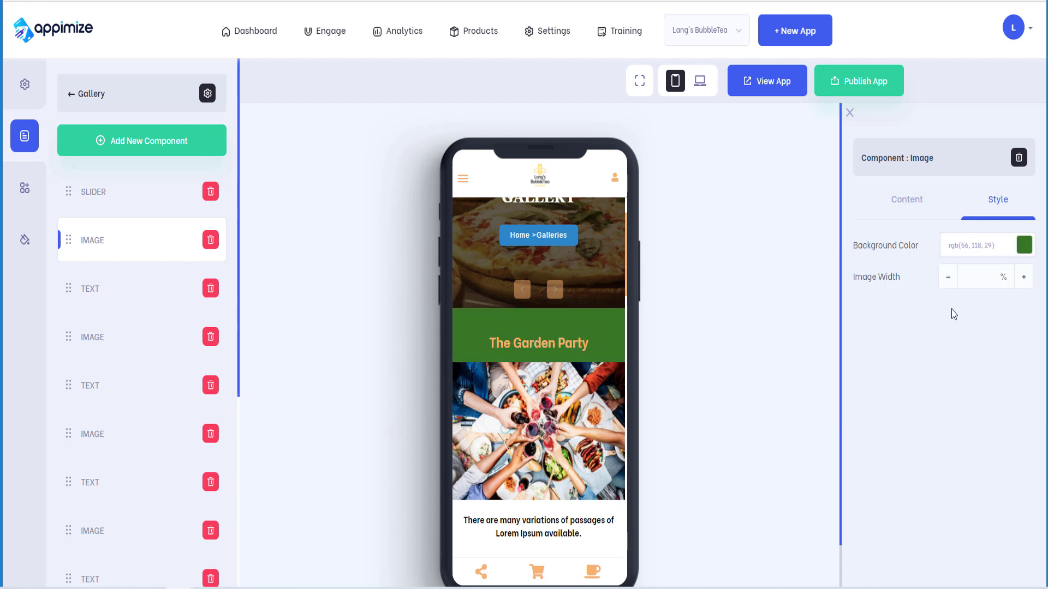
Try an image width of 50% on The Garden Party image, and set the width to 100%.
click(982, 278)
text(50)
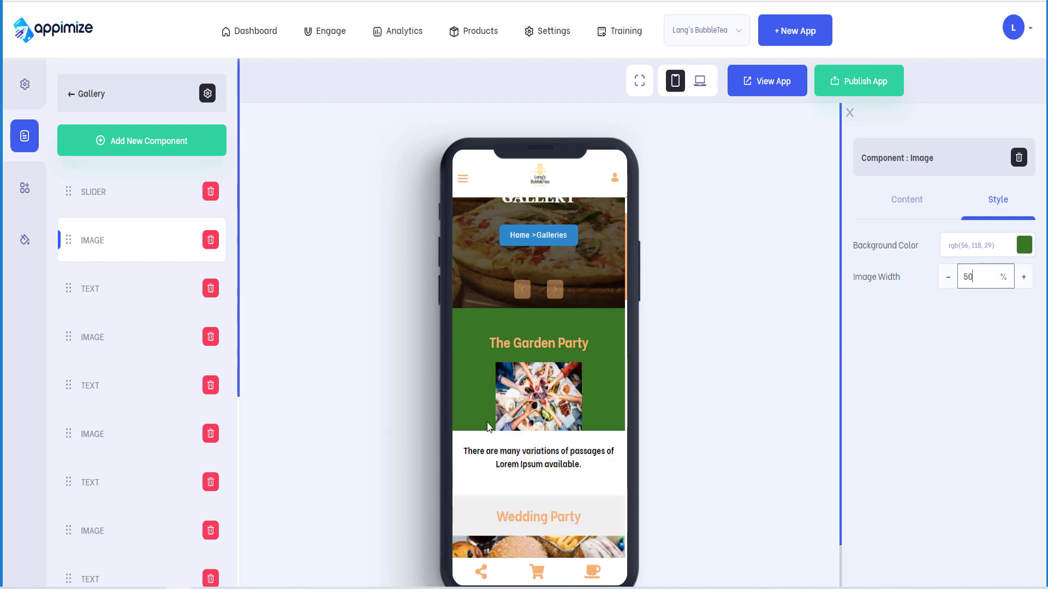
drag(975, 278, 913, 293)
text(100)
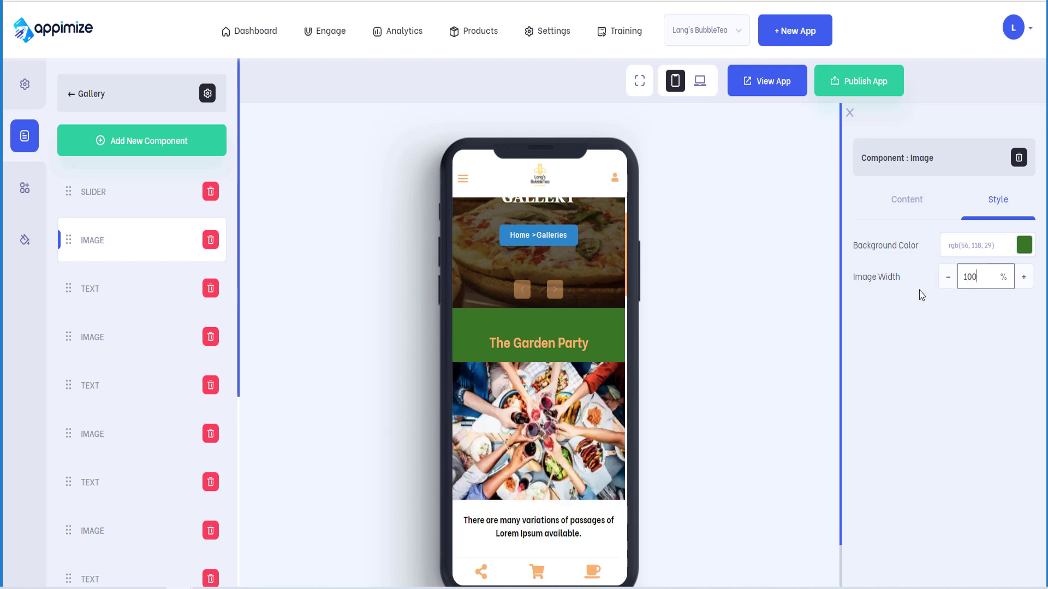
click(904, 296)
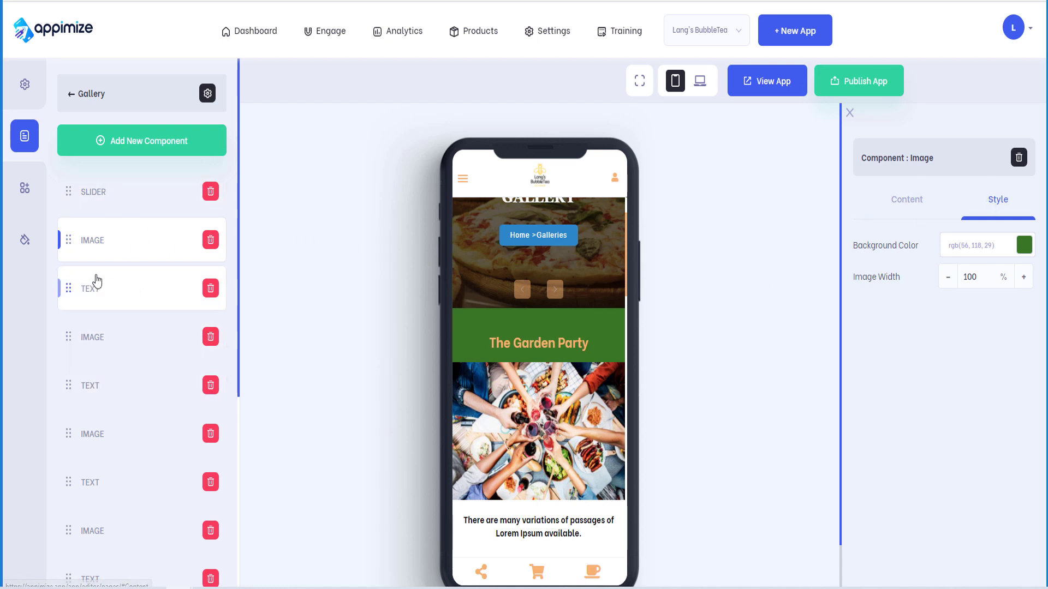
Open the style settings of the Gallery page's second Text component, the caption below the Wedding Party image.
scroll(517, 406, down, 3)
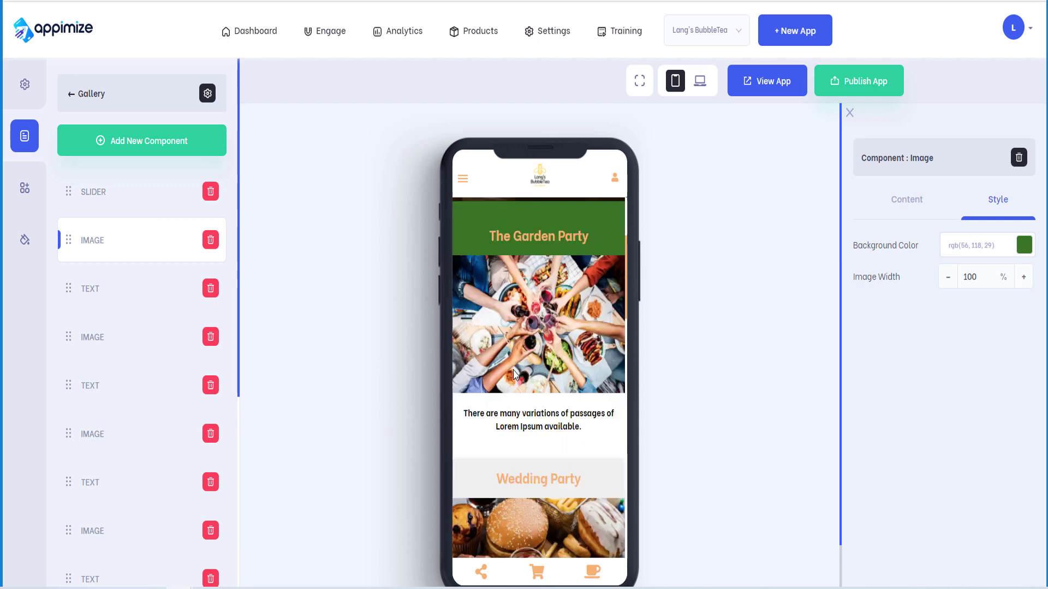
scroll(514, 374, down, 2)
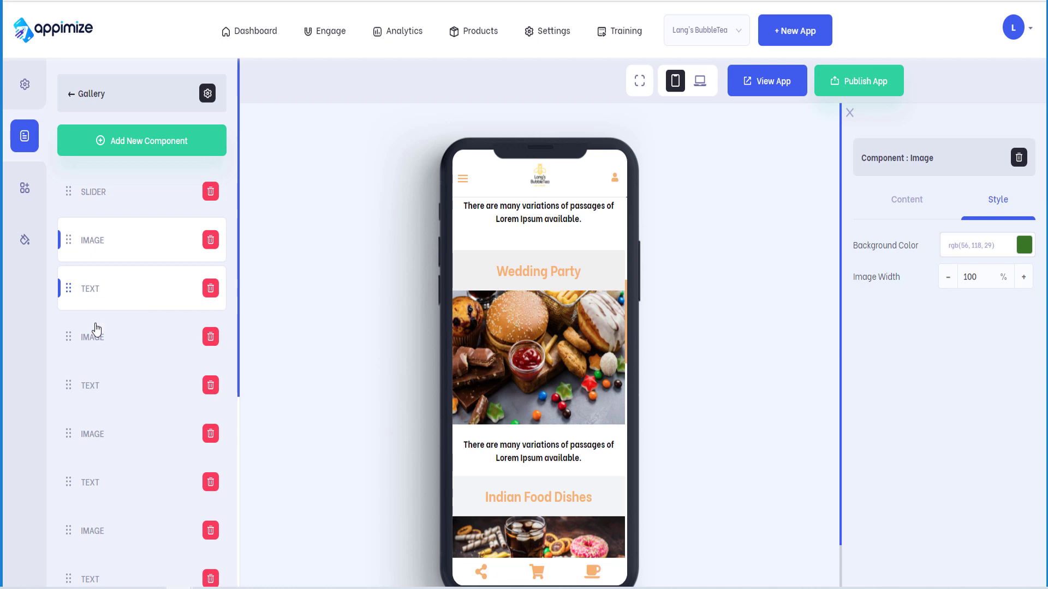
click(100, 390)
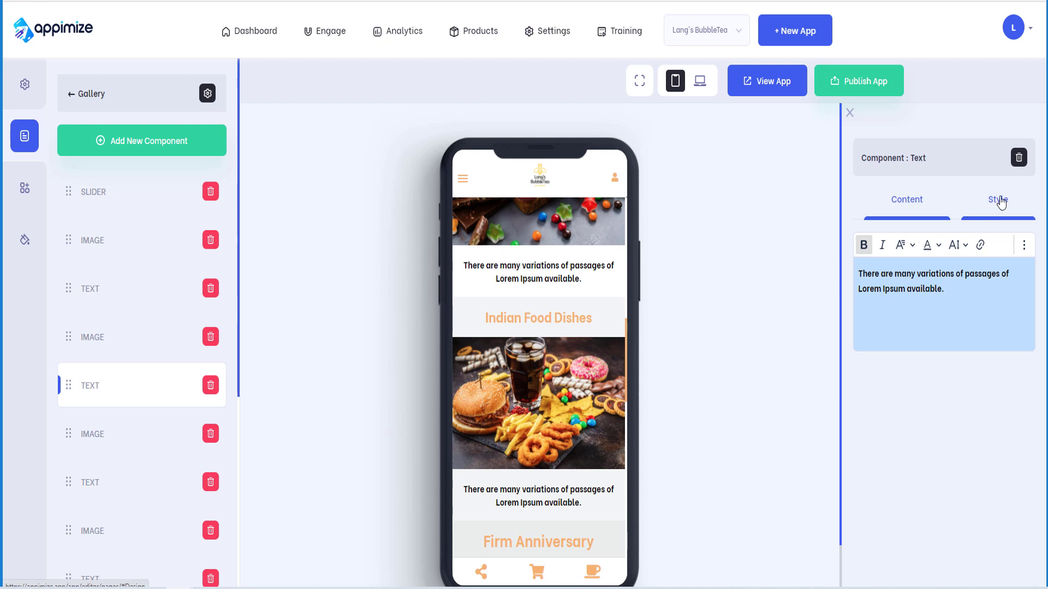
click(984, 204)
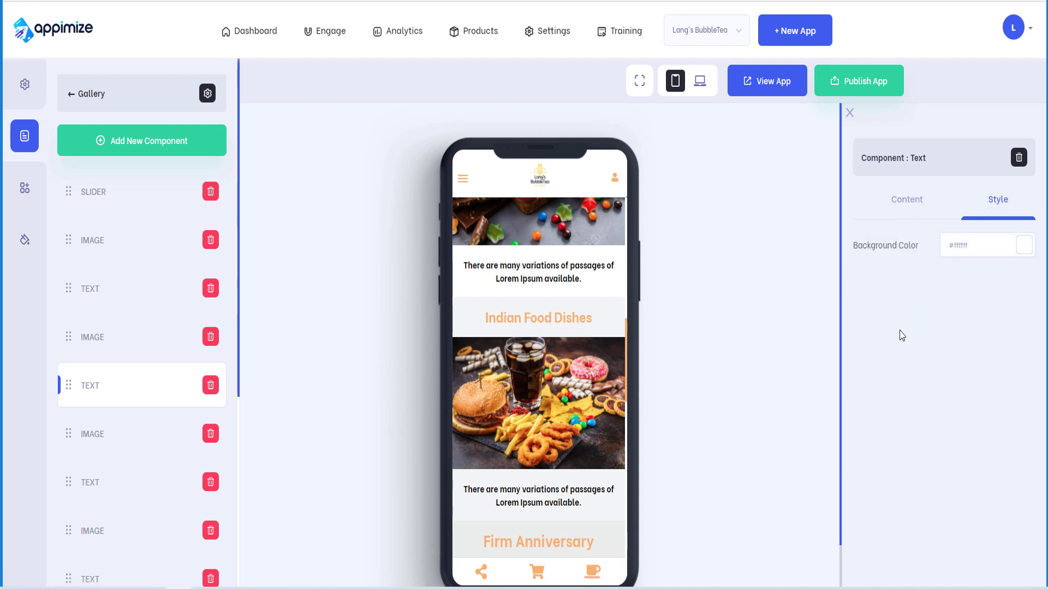